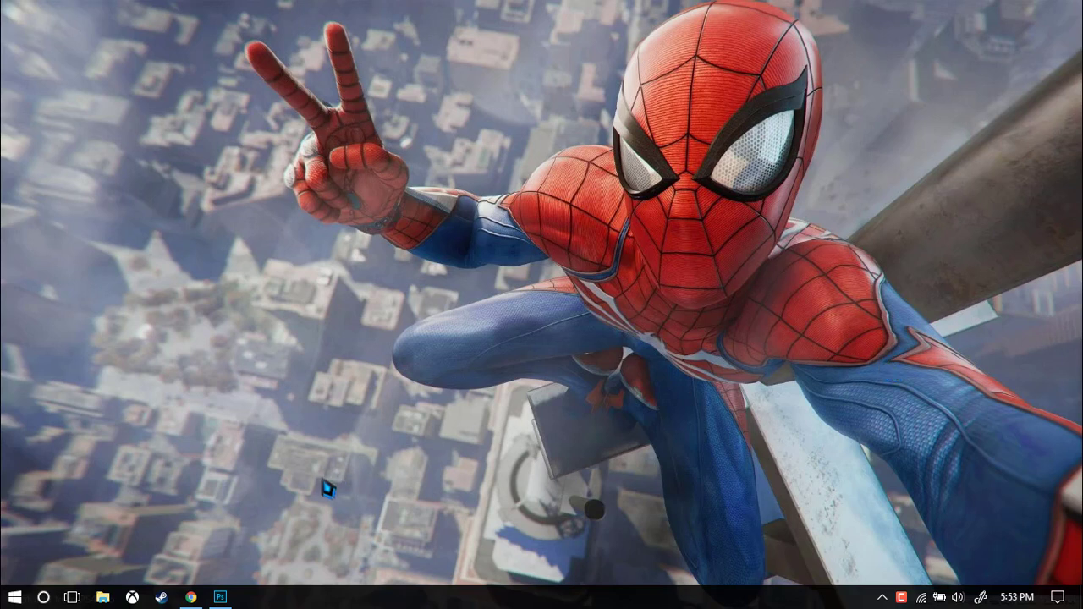
- Switch to Chrome and look through the YouTube channel's playlists and uploaded videos
left_click(192, 598)
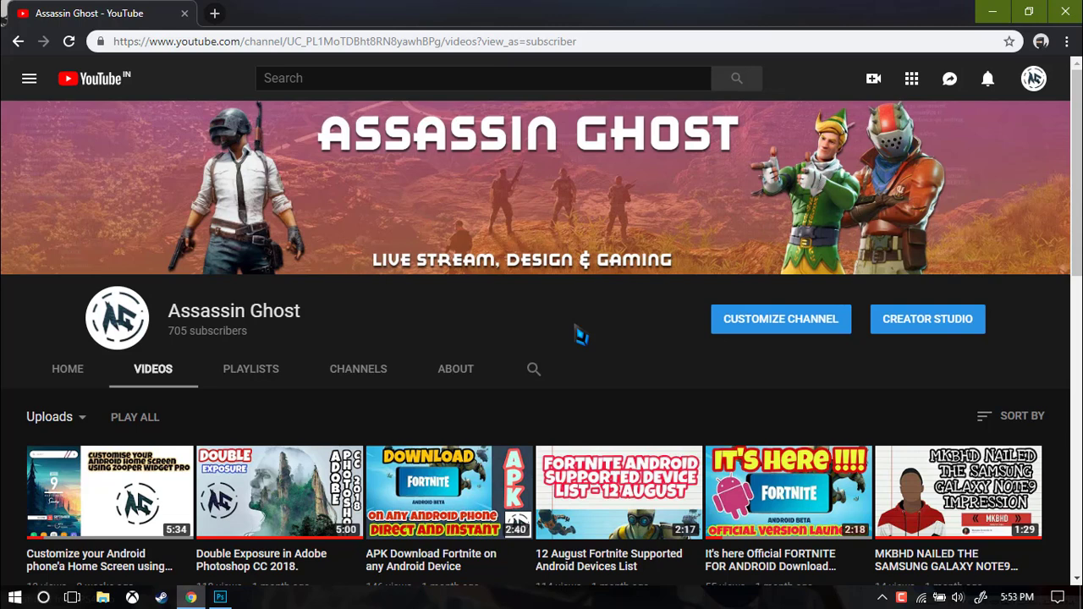
left_click(277, 379)
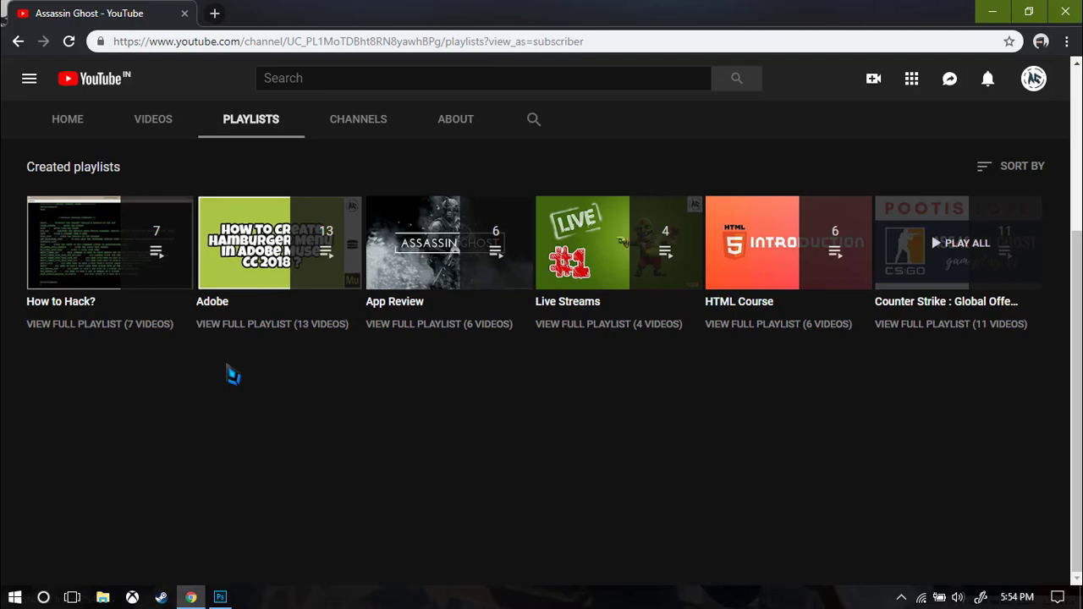
scroll(233, 375, "up", 3)
left_click(148, 368)
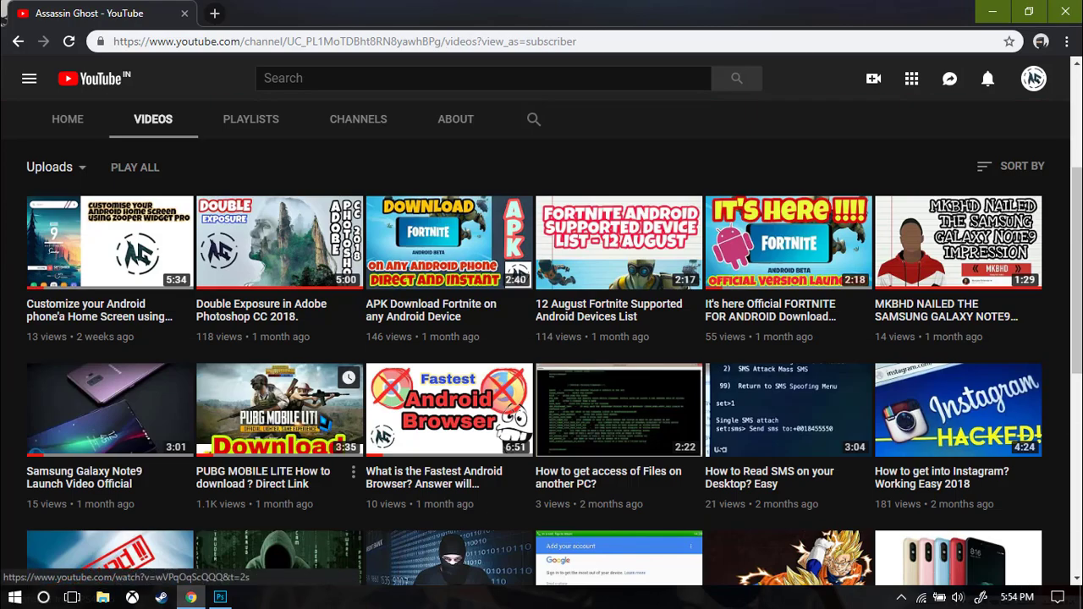
scroll(324, 421, "up", 2)
scroll(323, 416, "up", 2)
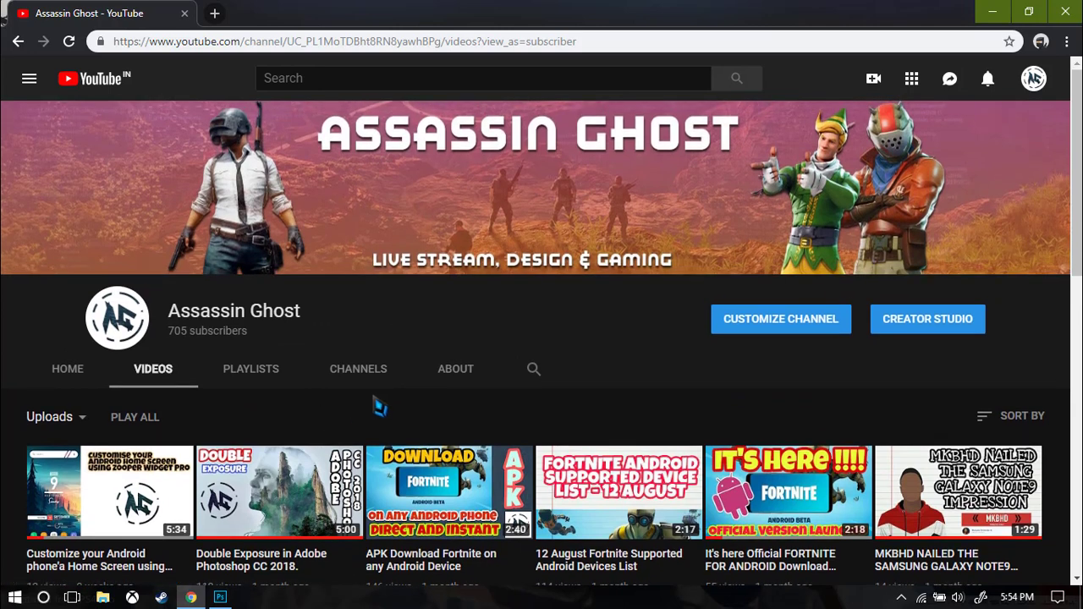
left_click(990, 17)
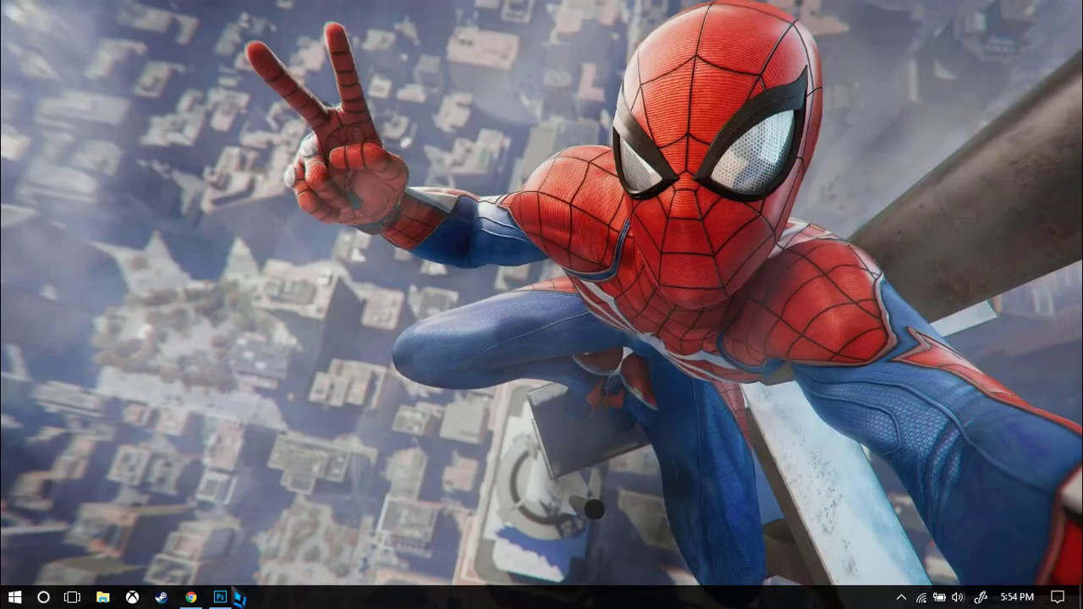
- Switch to Photoshop, expand the Shirt designs group and select its Main design layer
left_click(221, 599)
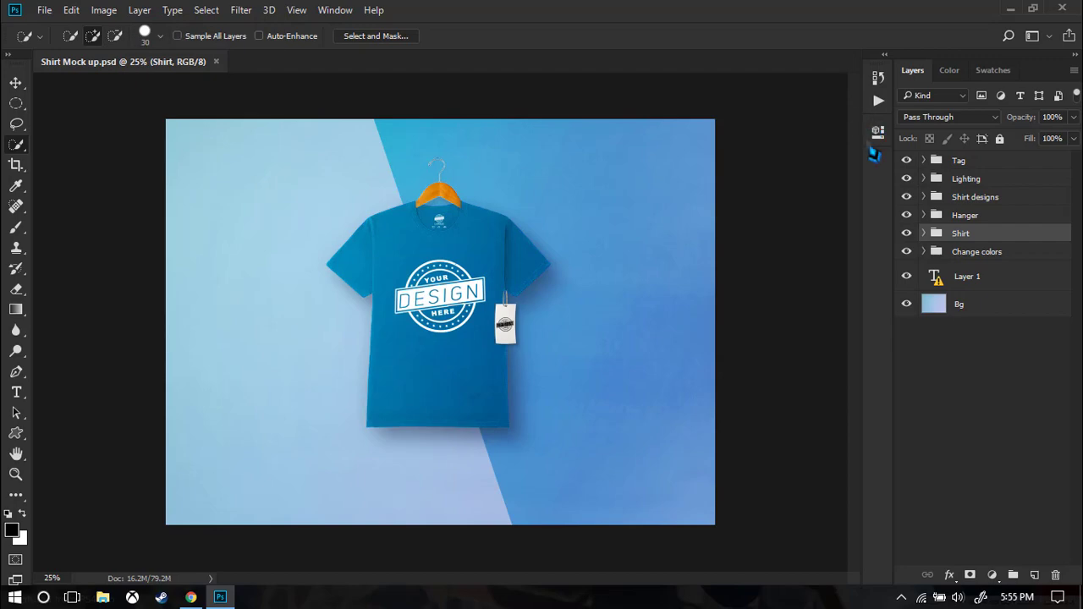
left_click(978, 204)
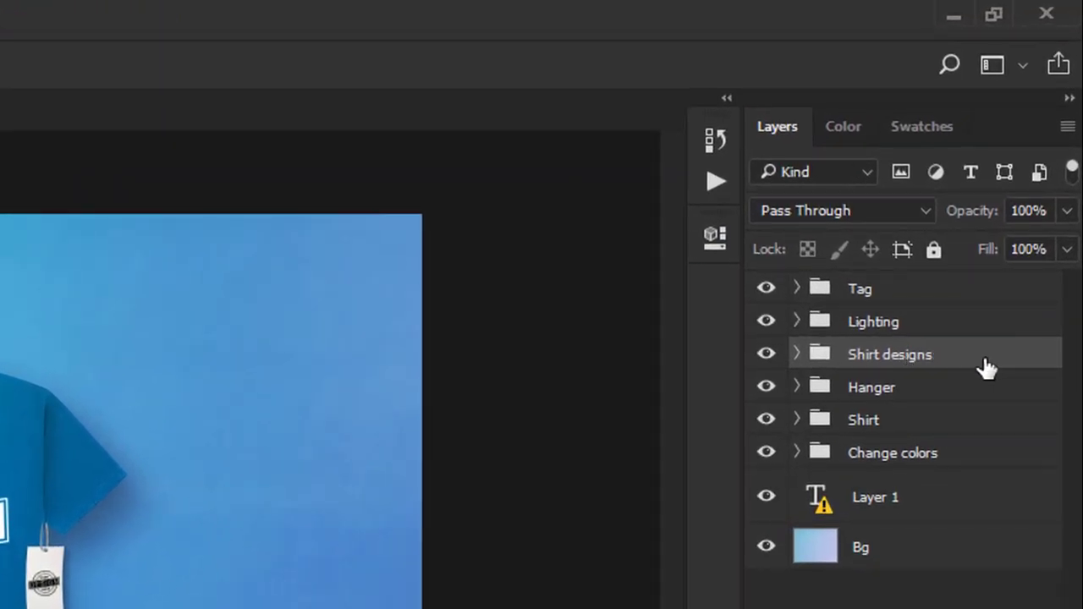
left_click(796, 355)
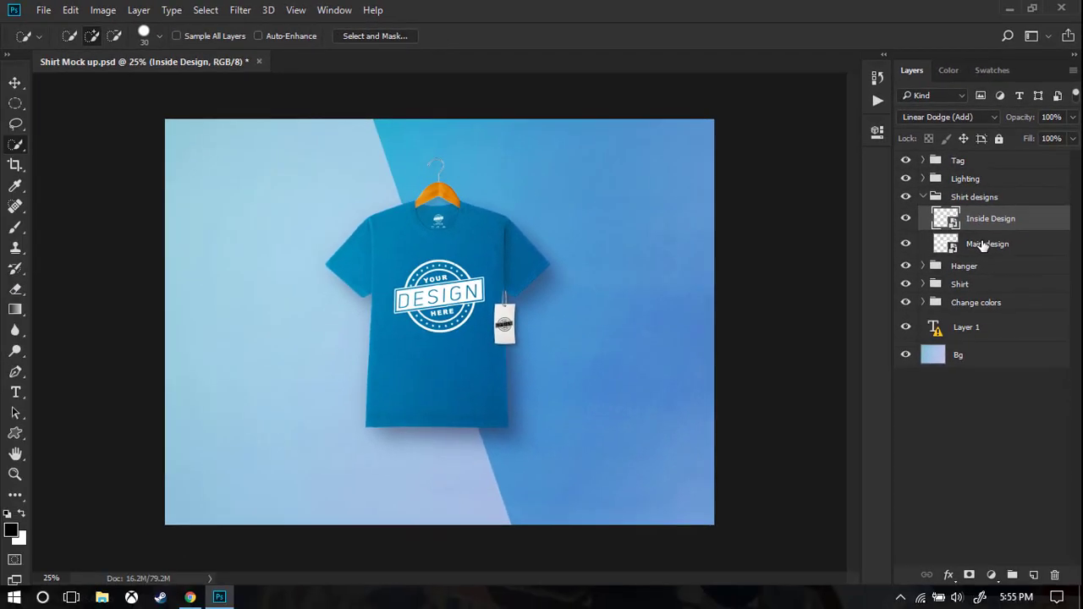
left_click(983, 245)
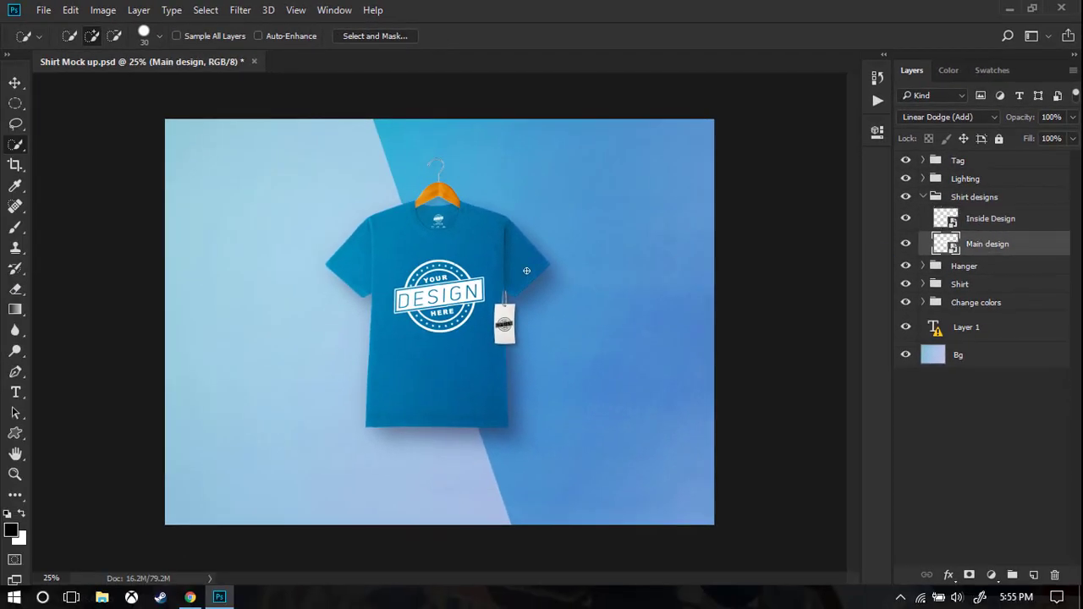
- Examine the main chest design, the hang tag and the inside collar label of the shirt mockup up close
key("v")
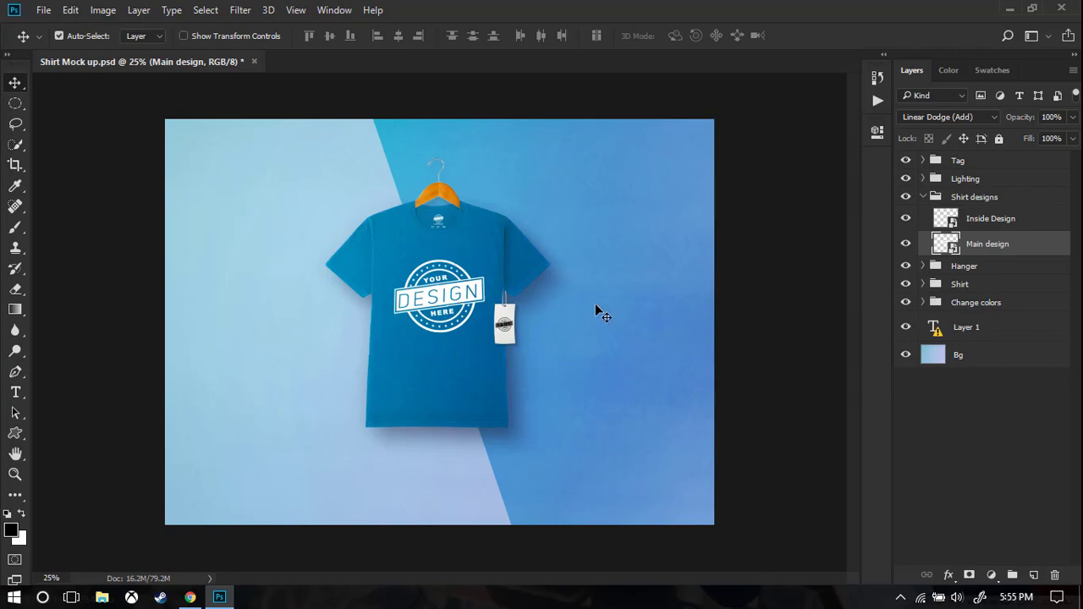
key("ctrl+plus")
key("ctrl+plus")
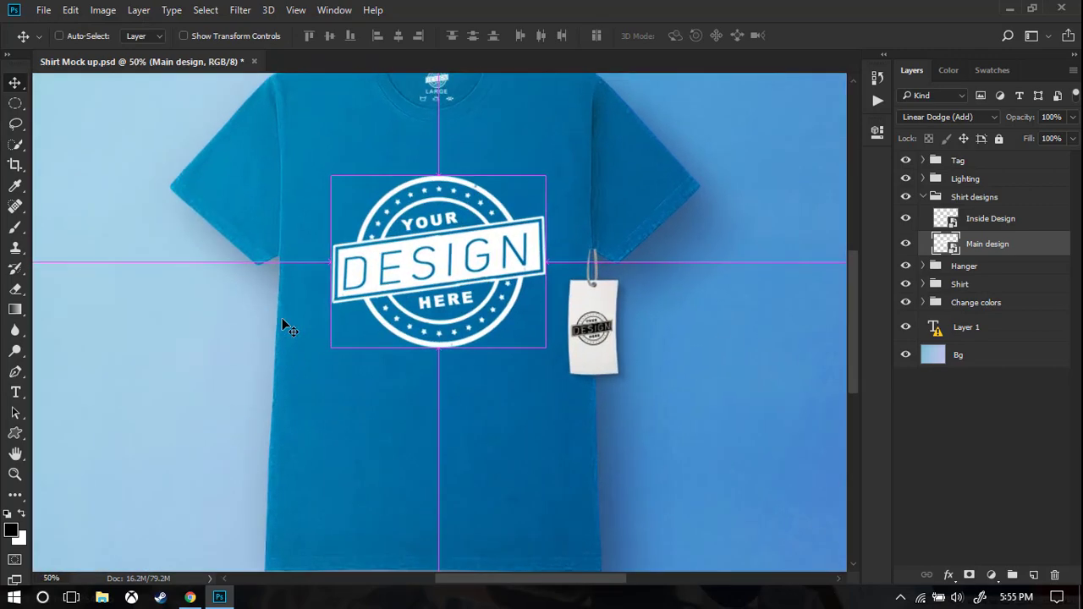
key("ctrl+plus")
key("ctrl+plus")
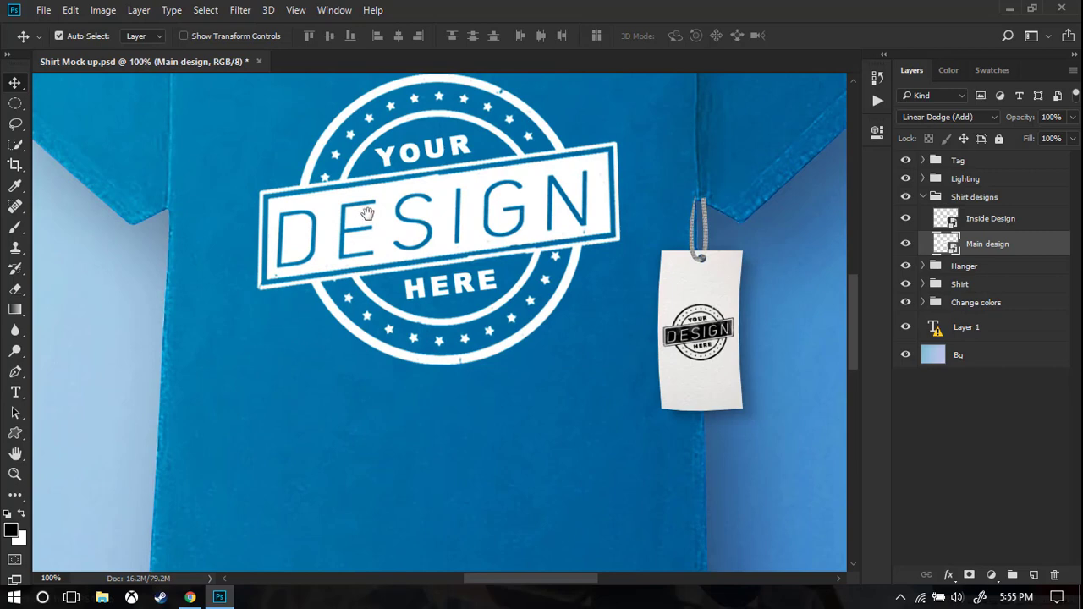
left_click_drag(367, 213, 326, 333)
left_click_drag(405, 211, 426, 533)
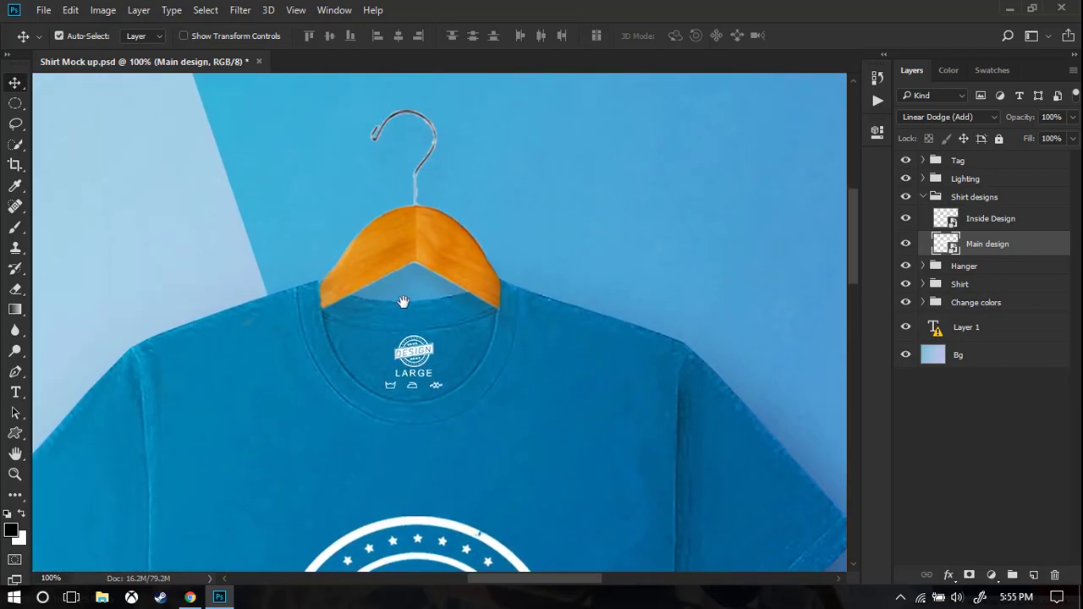
key("ctrl+plus")
key("ctrl+plus")
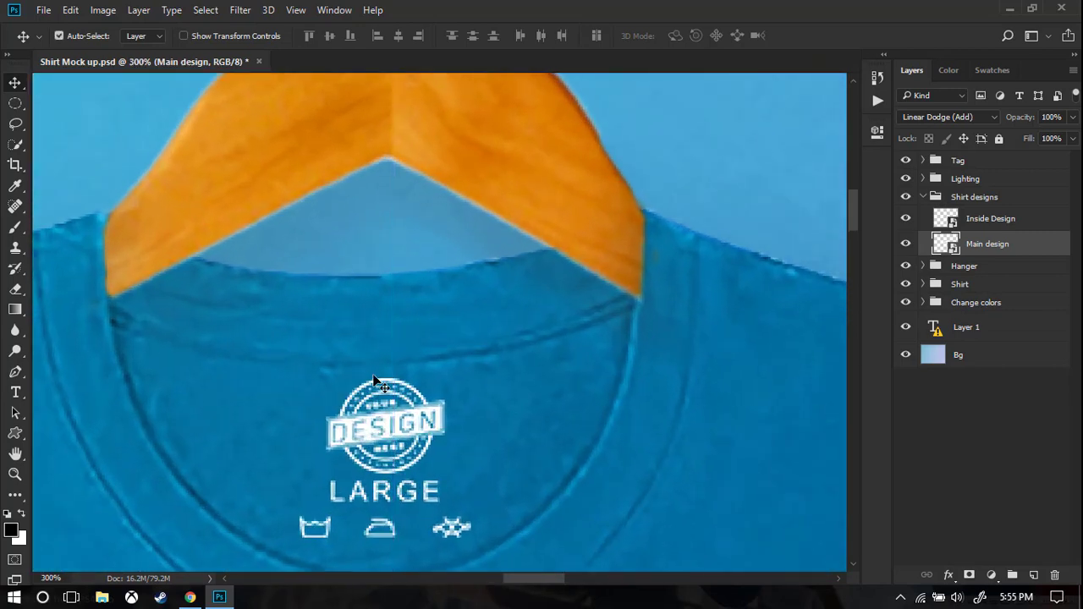
key("ctrl+minus")
key("ctrl+minus")
key("ctrl+minus")
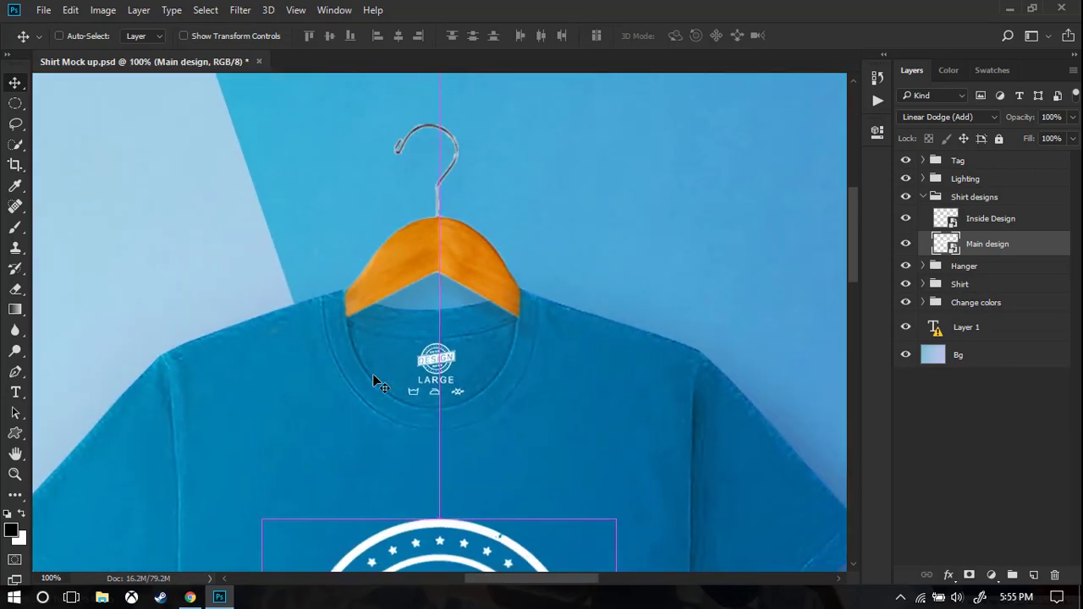
key("ctrl+minus")
key("ctrl+minus")
key("ctrl+minus")
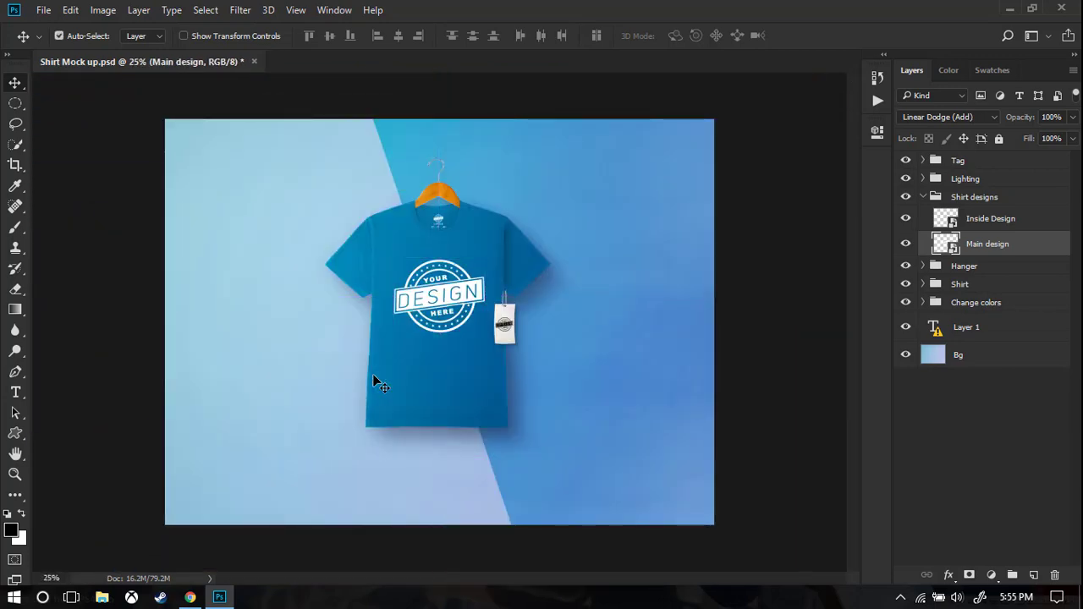
- Hide the Hanger group and collapse the Shirt designs group
left_click(905, 266)
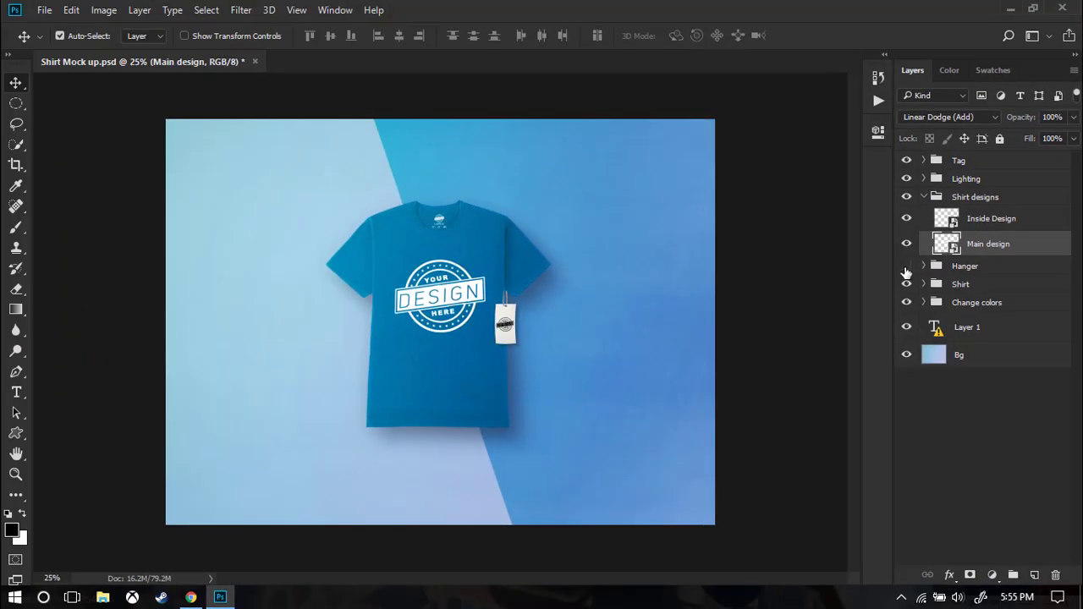
left_click(849, 281)
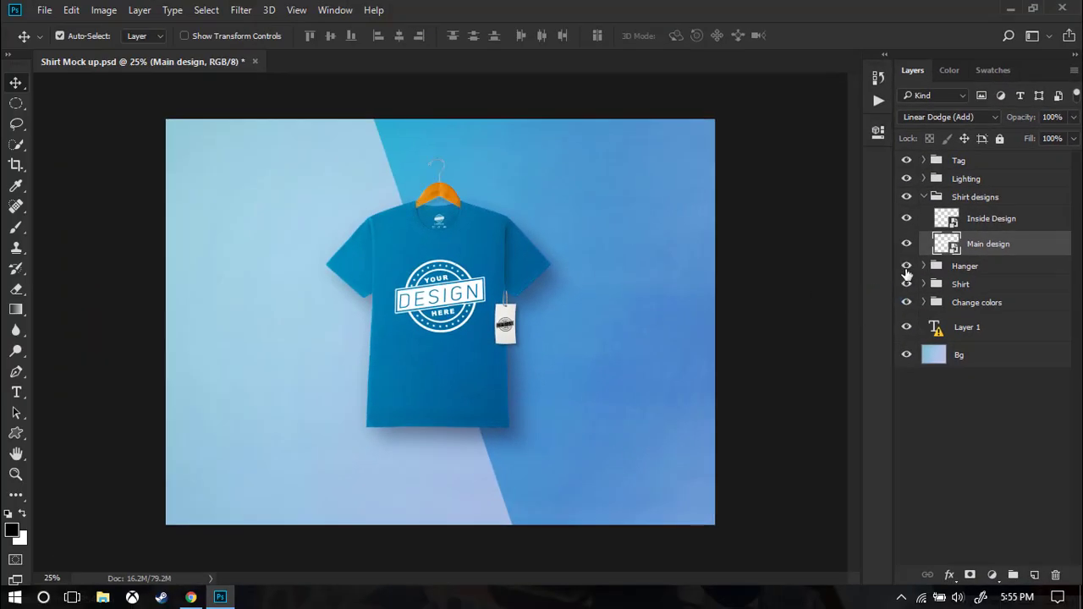
left_click(906, 265)
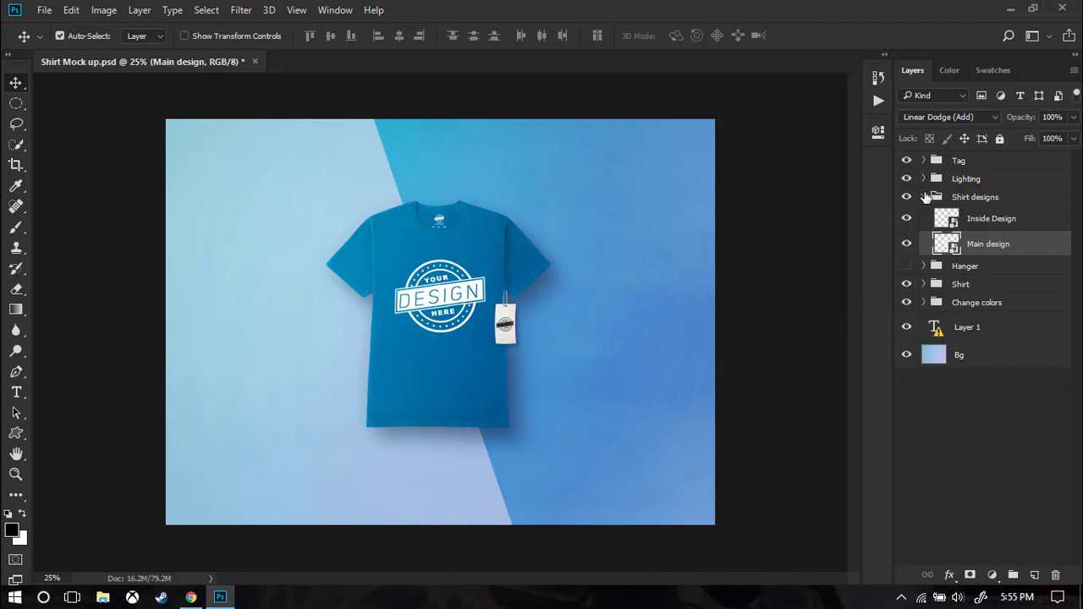
left_click(924, 197)
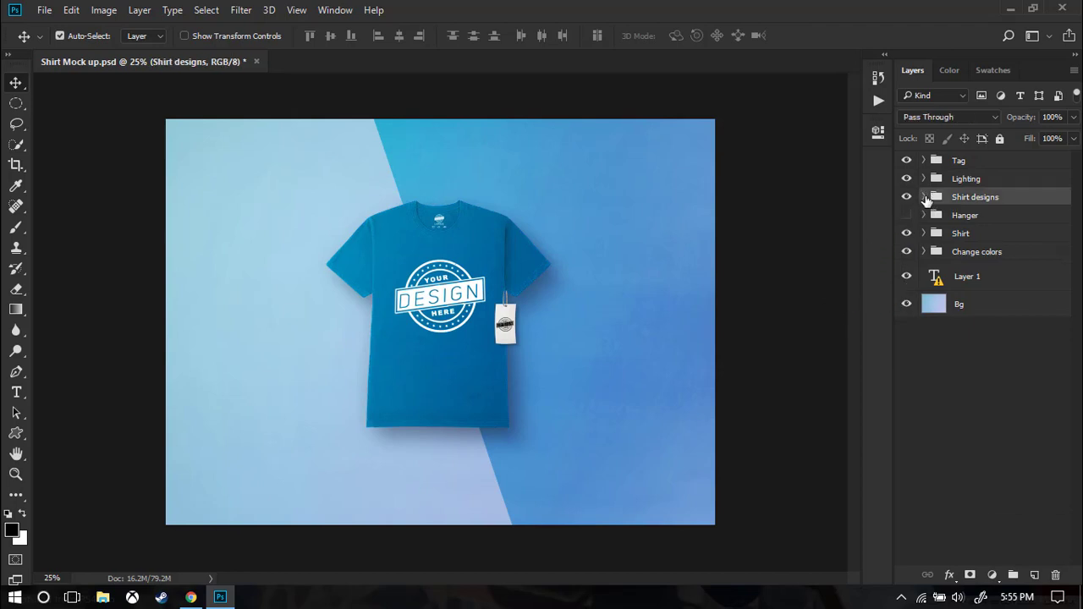
- Inspect the layers inside the Shirt group, including its Change color layer, and collapse the group again
left_click(930, 237)
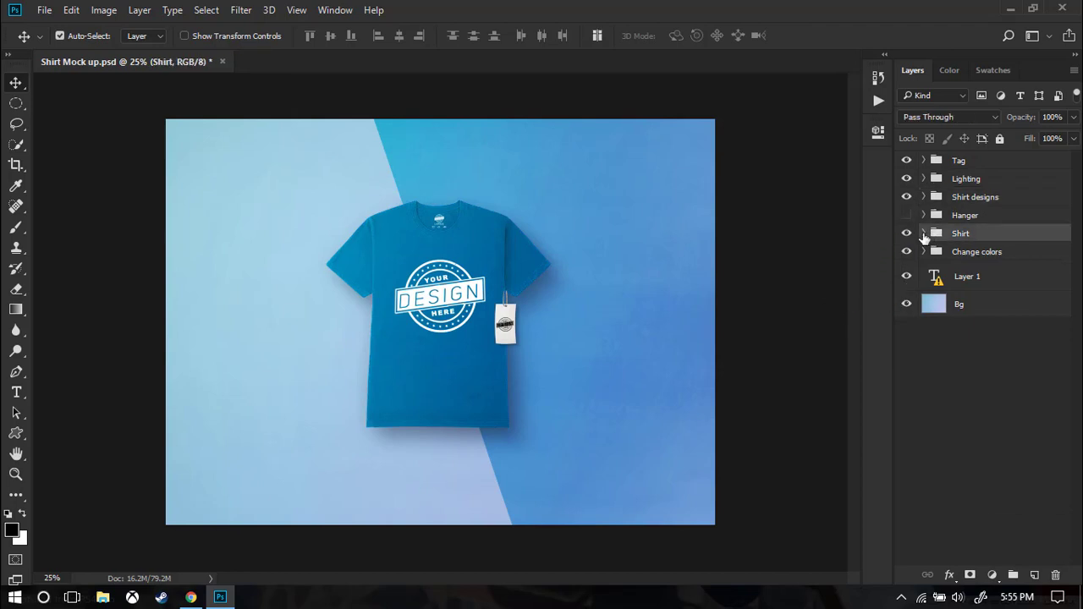
left_click(923, 234)
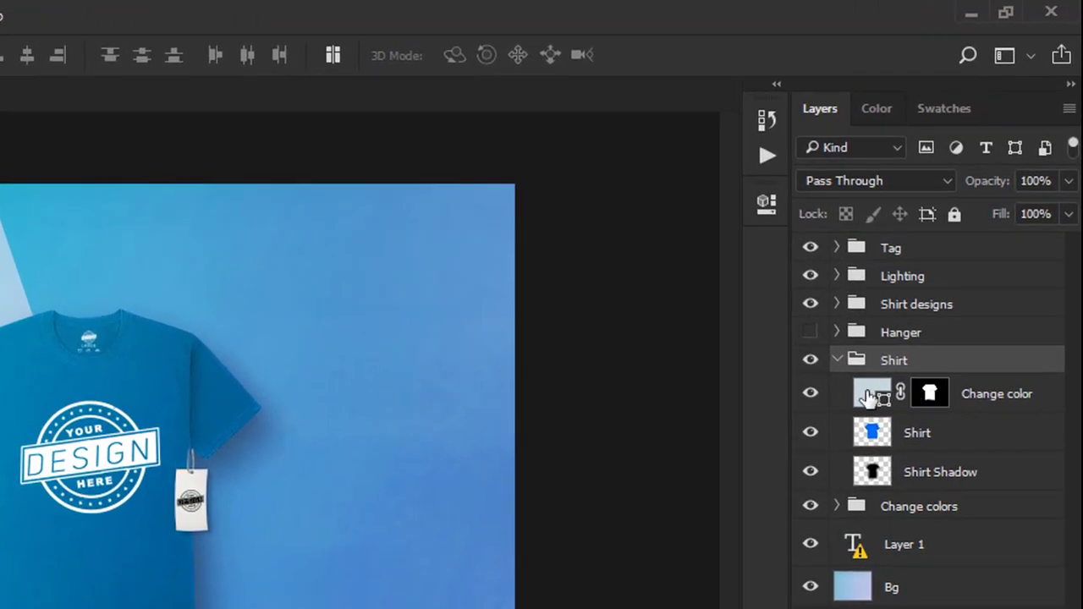
left_click(878, 399)
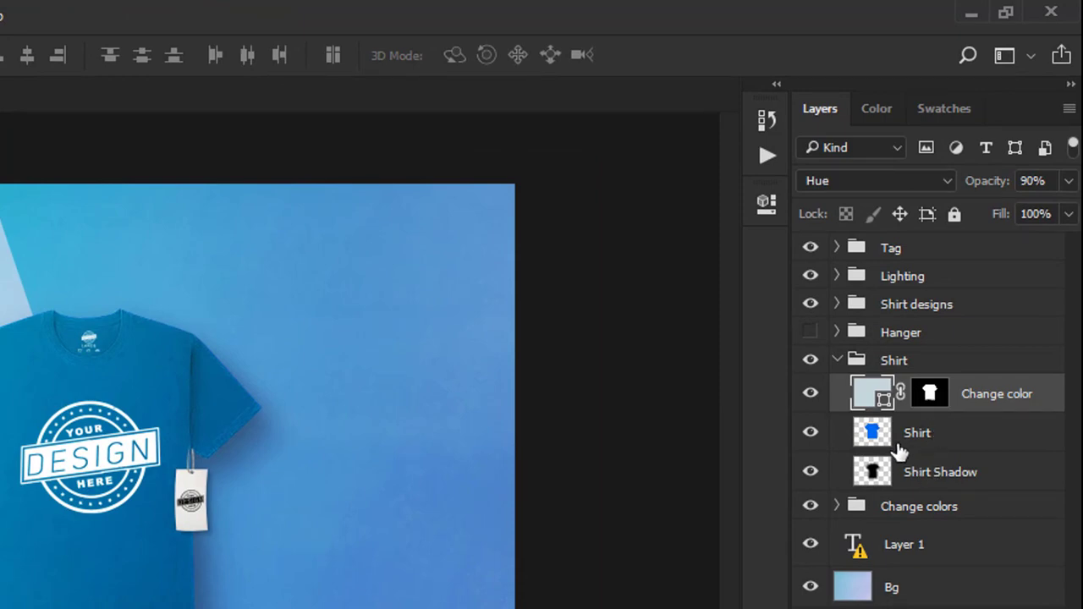
left_click(836, 361)
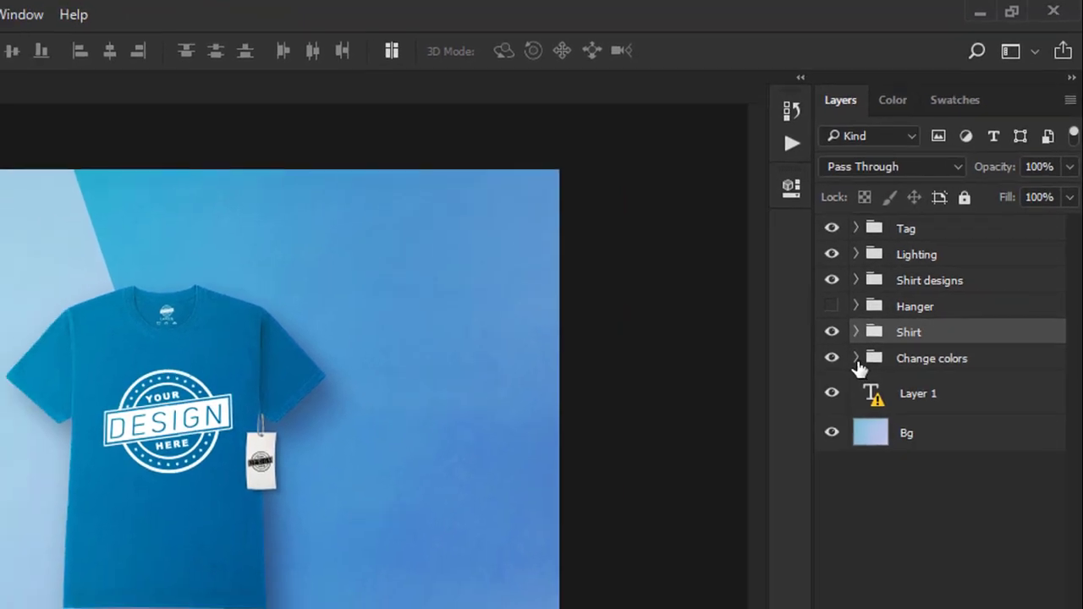
- Expand the Change colors group and check what color2 and Color1 affect by toggling each layer's visibility
left_click(857, 360)
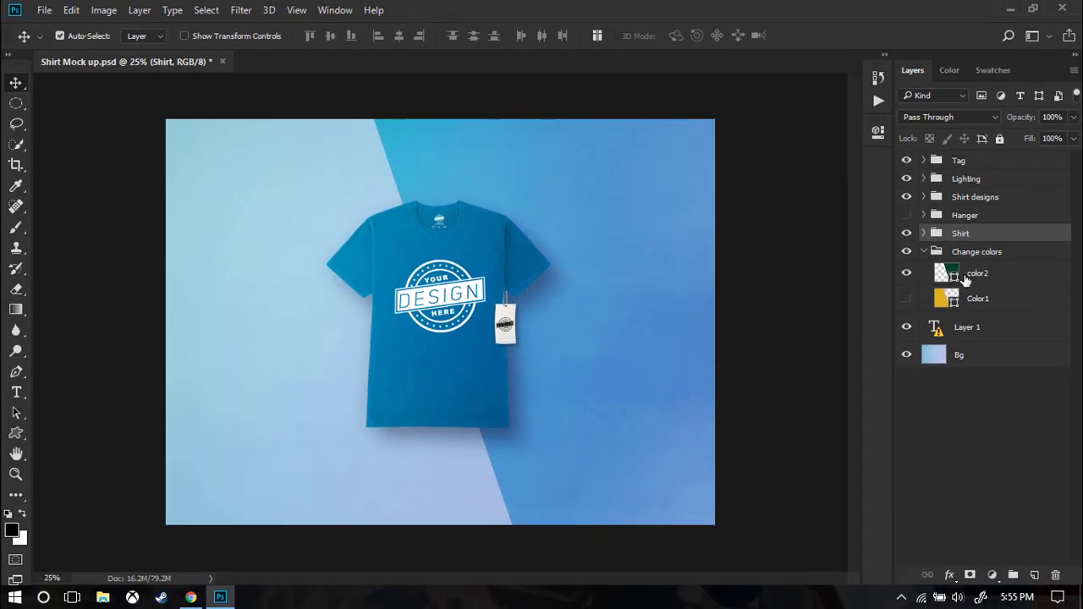
left_click(906, 275)
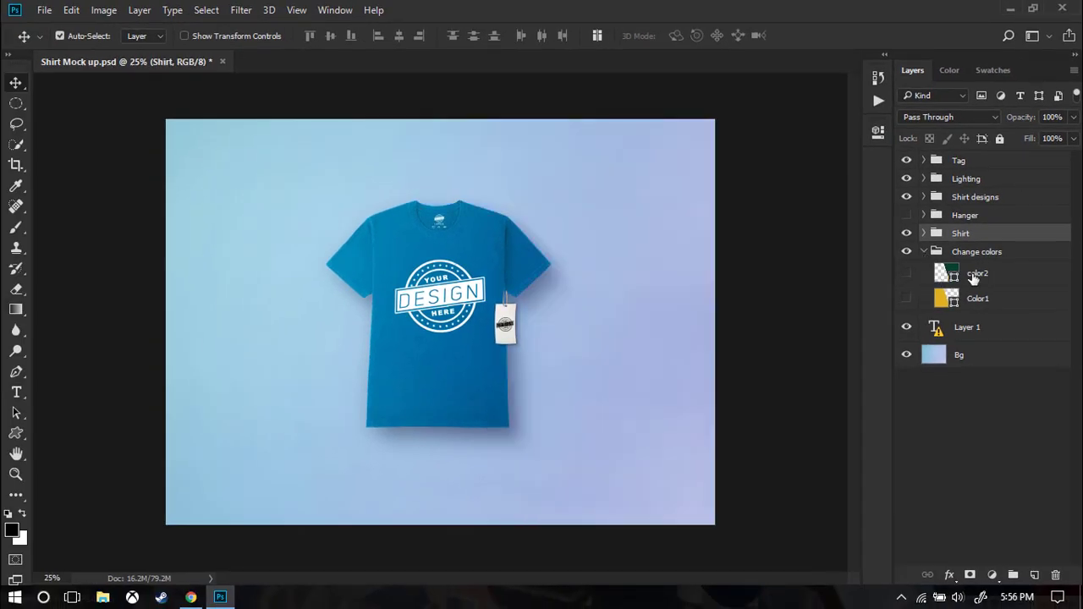
left_click(906, 274)
left_click(905, 298)
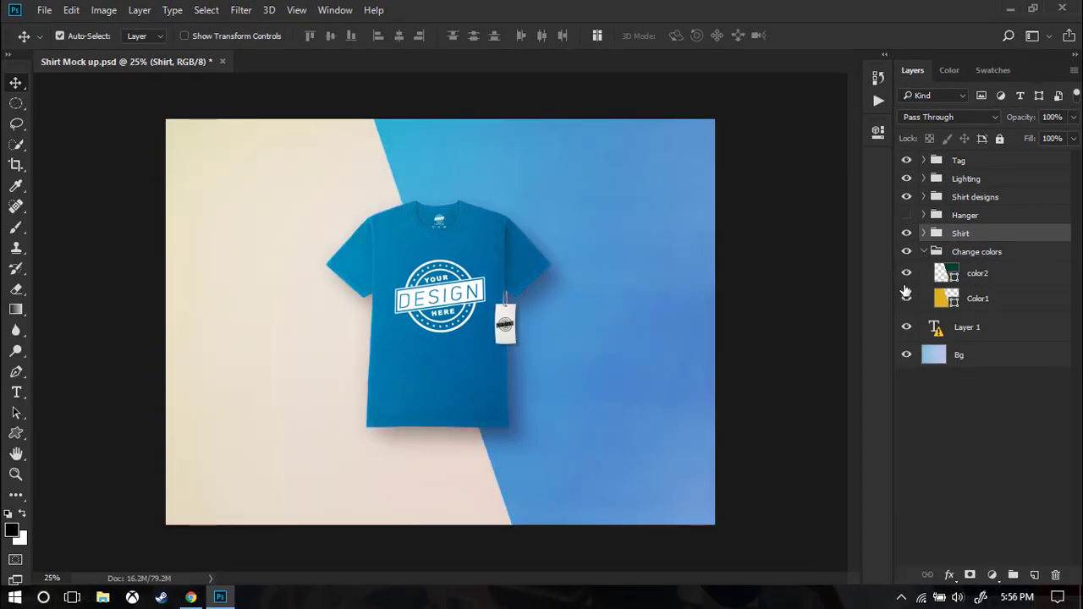
left_click(907, 297)
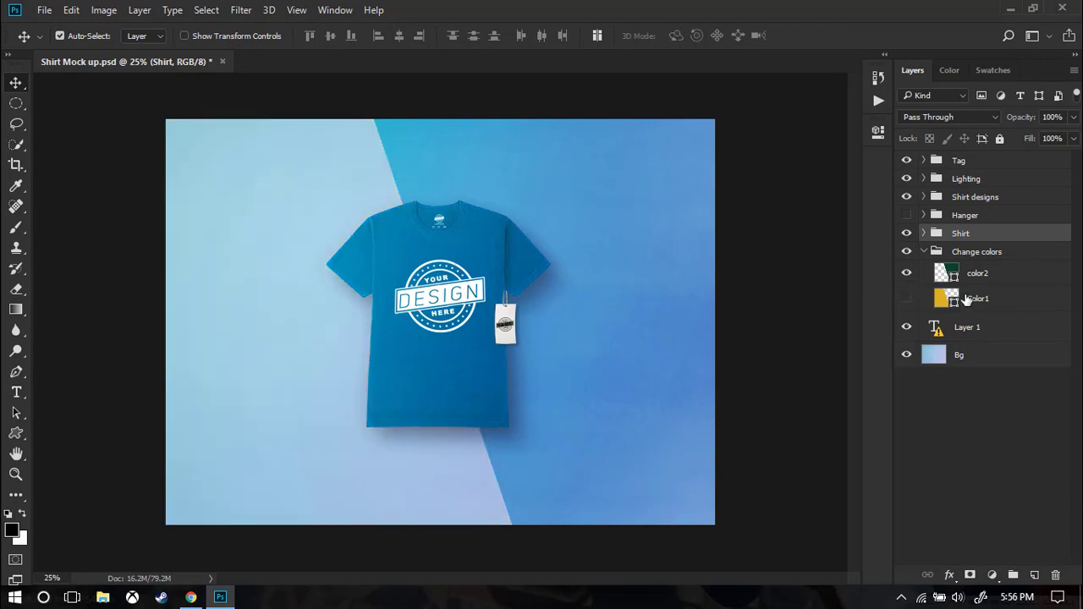
- Open the Blending Options of the color2 layer in the Change colors group
left_click(977, 279)
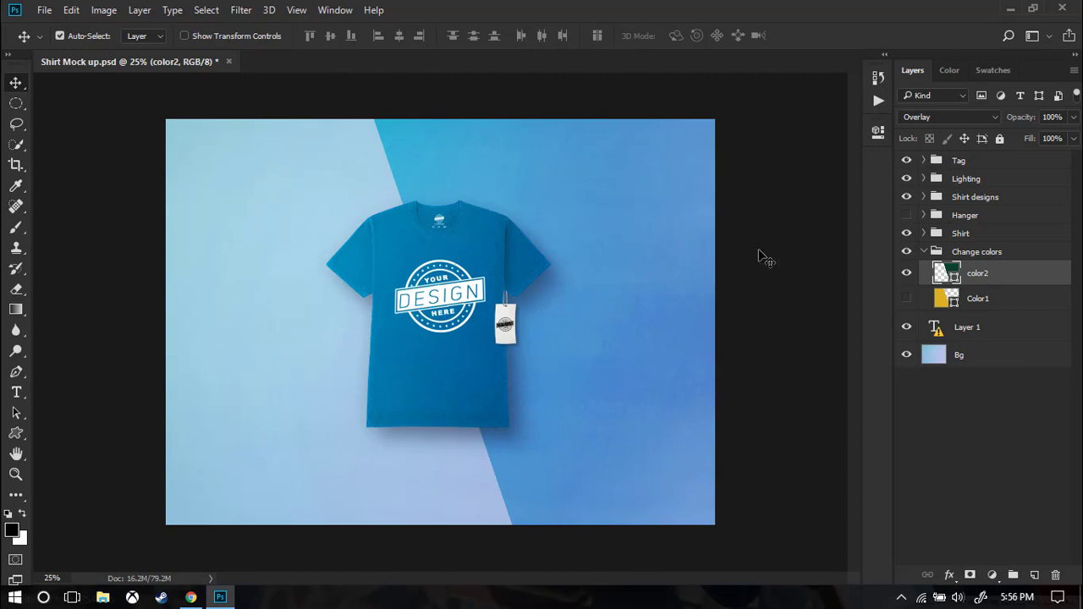
right_click(977, 279)
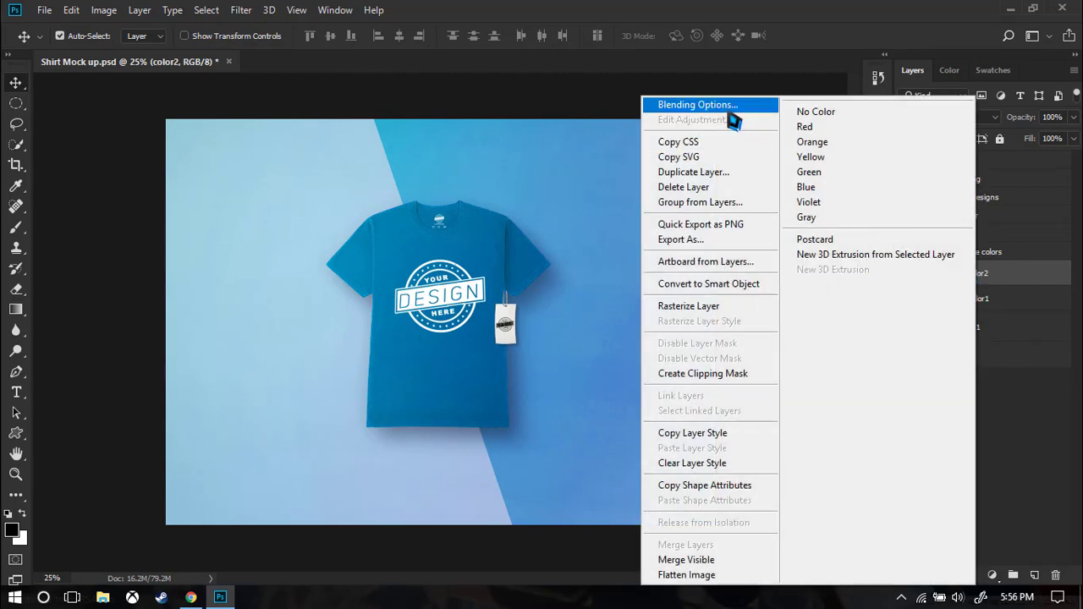
left_click(729, 112)
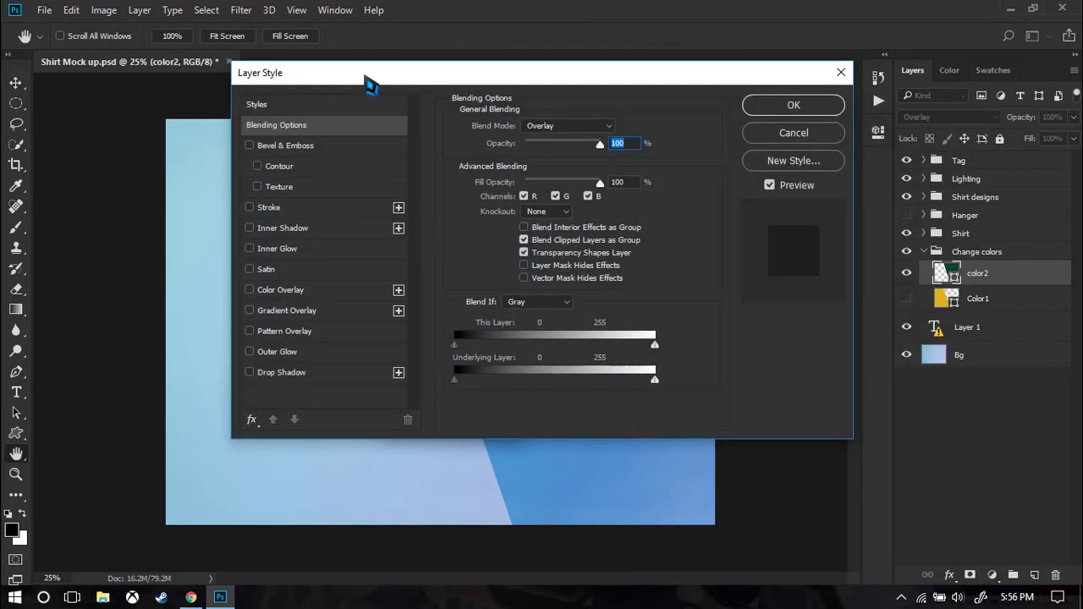
left_click_drag(371, 84, 754, 104)
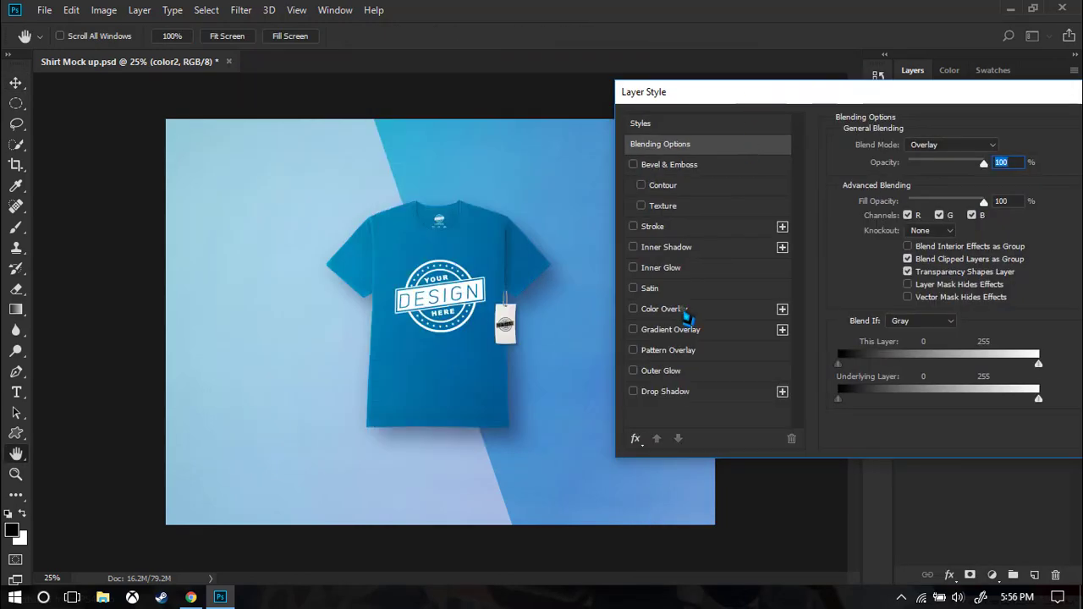
left_click(687, 311)
left_click(1003, 149)
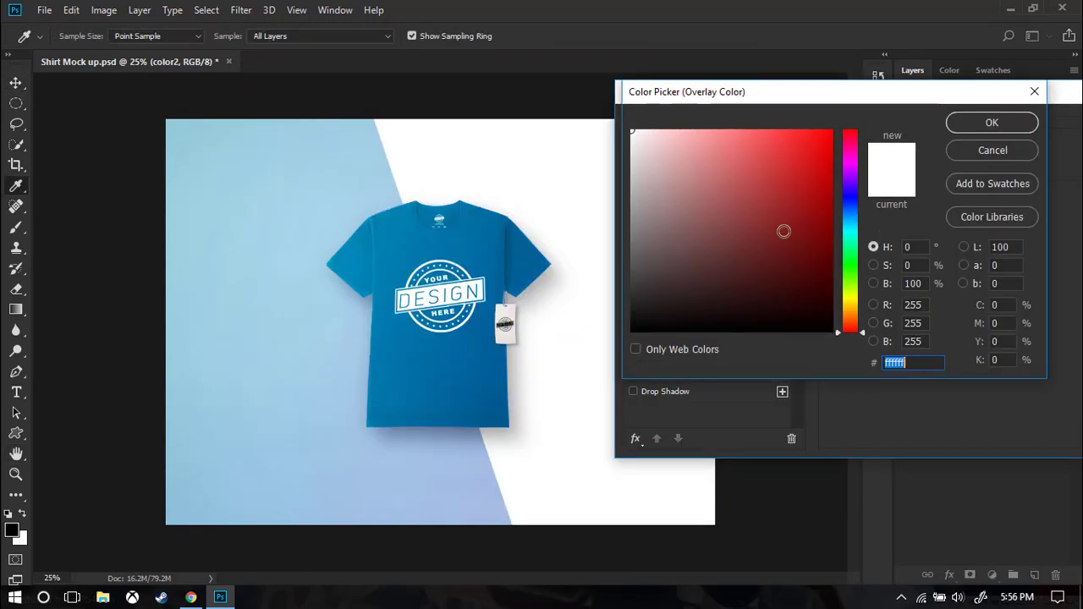
left_click(817, 130)
left_click_drag(817, 145, 745, 244)
left_click(989, 153)
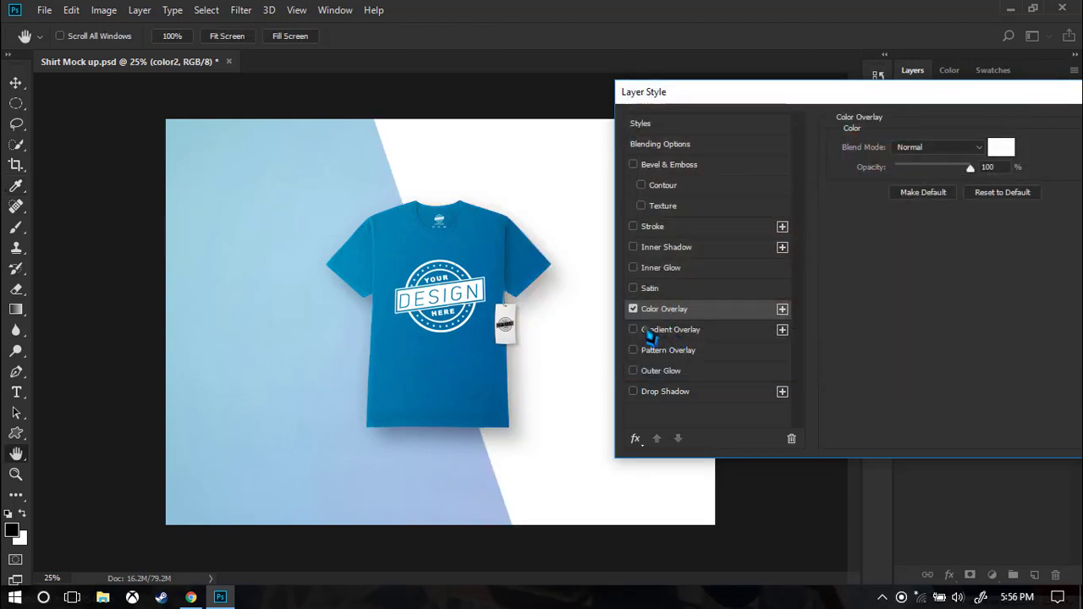
left_click(634, 311)
- Try several preset gradients, including the red-green one, as a Gradient Overlay on the color2 layer and discard the style changes
left_click(642, 330)
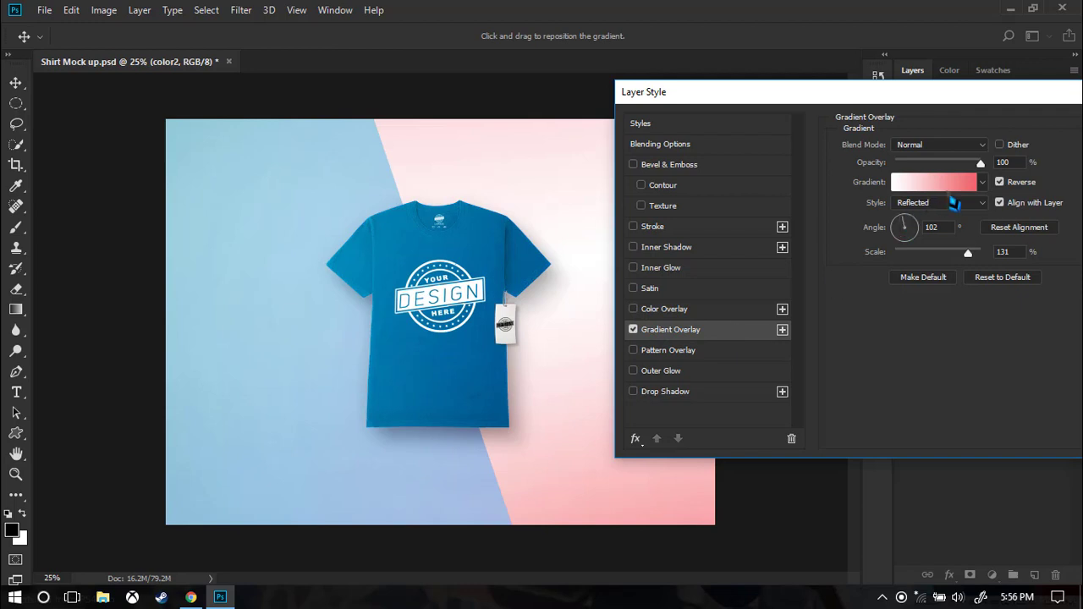
left_click(982, 183)
left_click(920, 246)
left_click(914, 267)
left_click(887, 263)
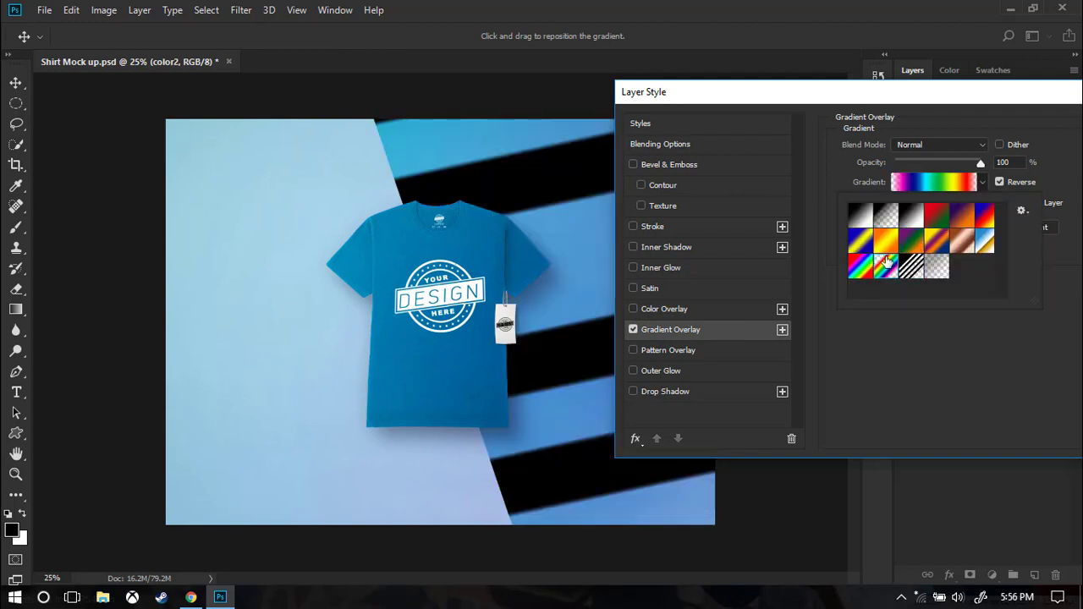
left_click(911, 225)
left_click(943, 220)
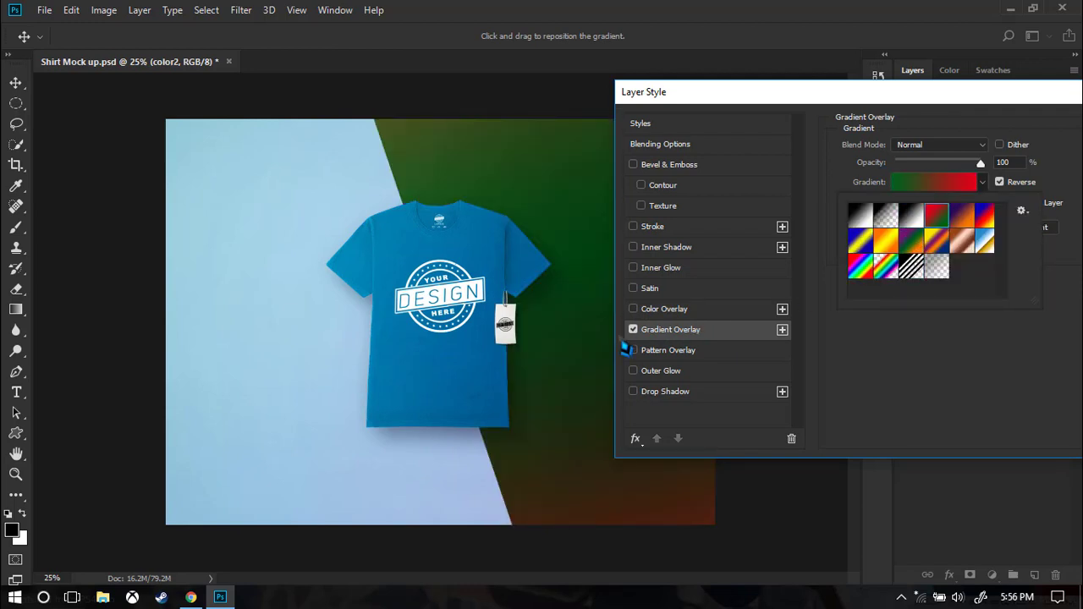
left_click(633, 329)
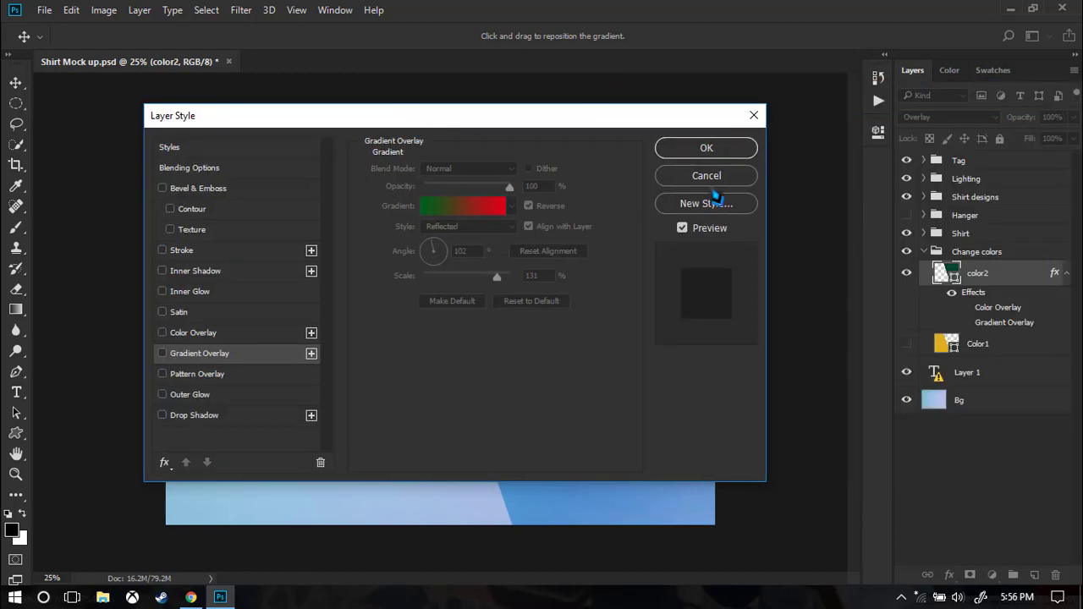
left_click(719, 176)
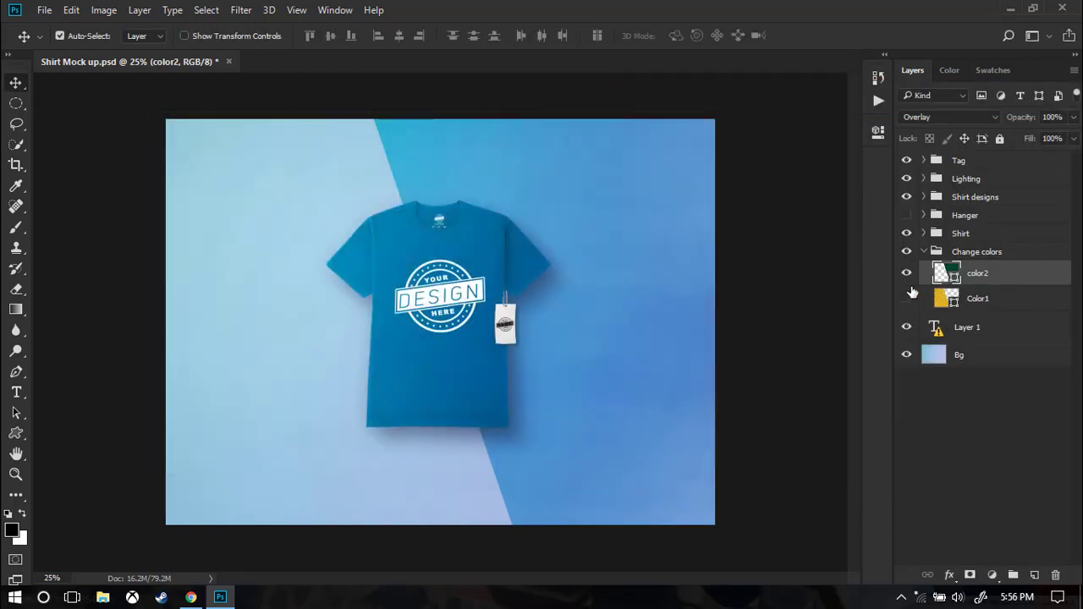
- Collapse the Change colors group and check which layers the Lighting group contains, collapsing it again
left_click(924, 252)
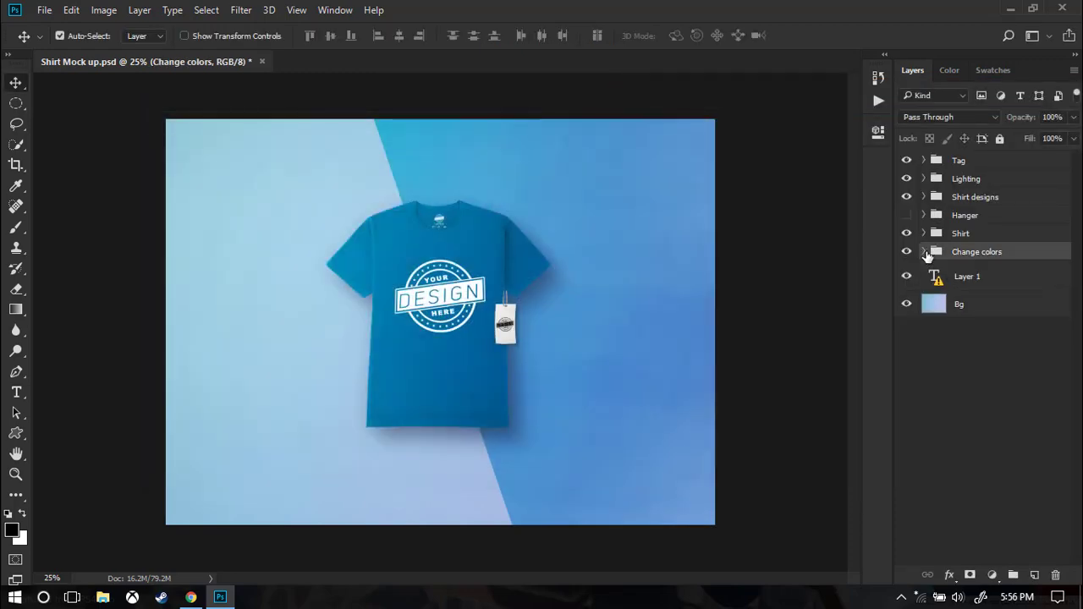
left_click(923, 179)
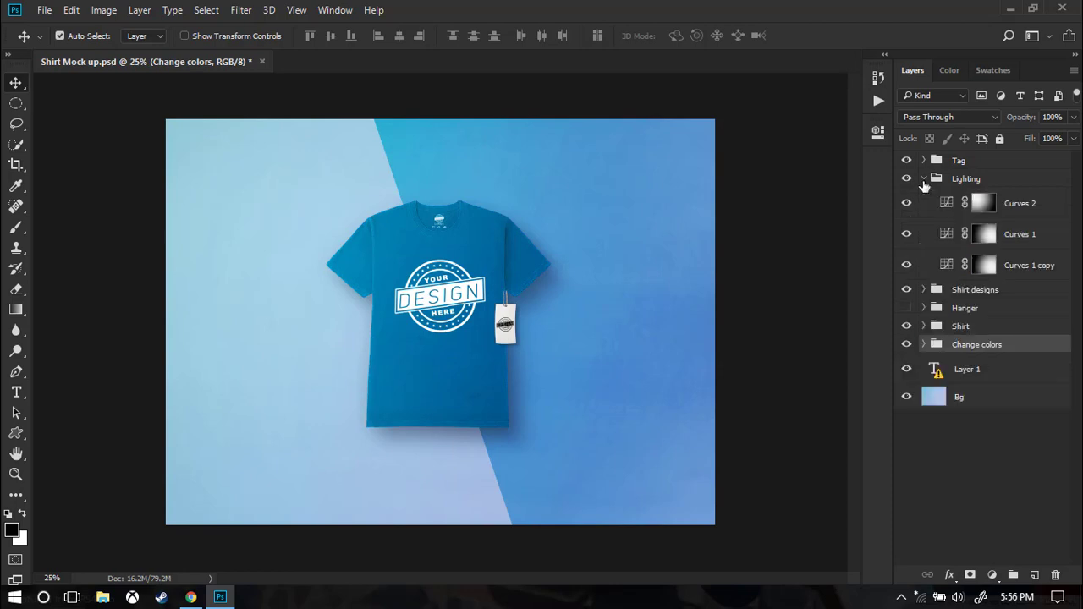
left_click(923, 178)
- Inspect the layers of the Tag group and the hang tag on the shirt up close, and collapse the group again
left_click(923, 160)
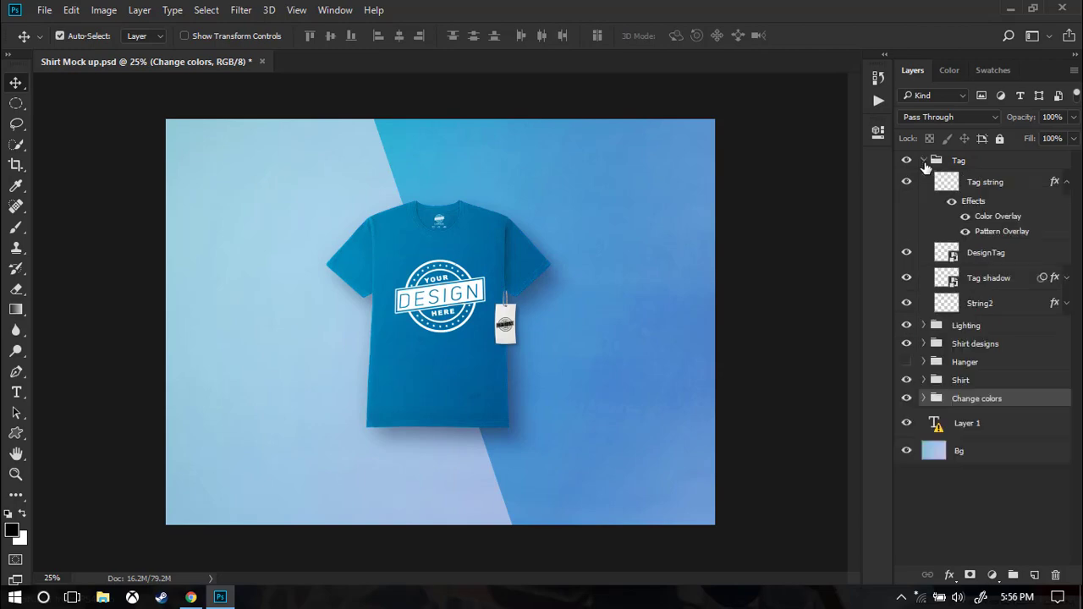
key("ctrl+plus")
key("ctrl+plus")
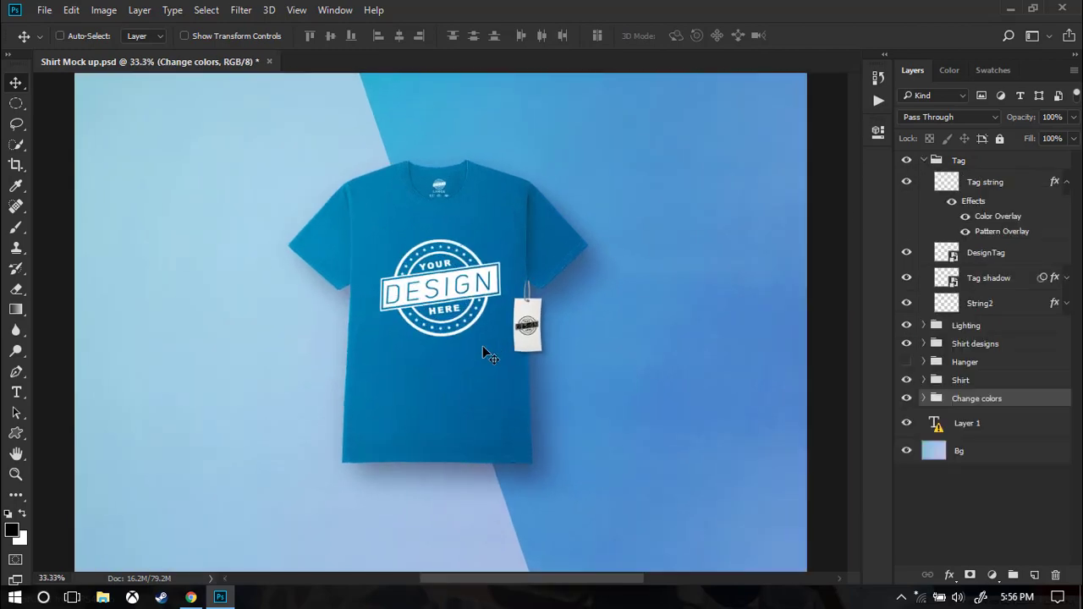
key("ctrl+plus")
key("ctrl+plus")
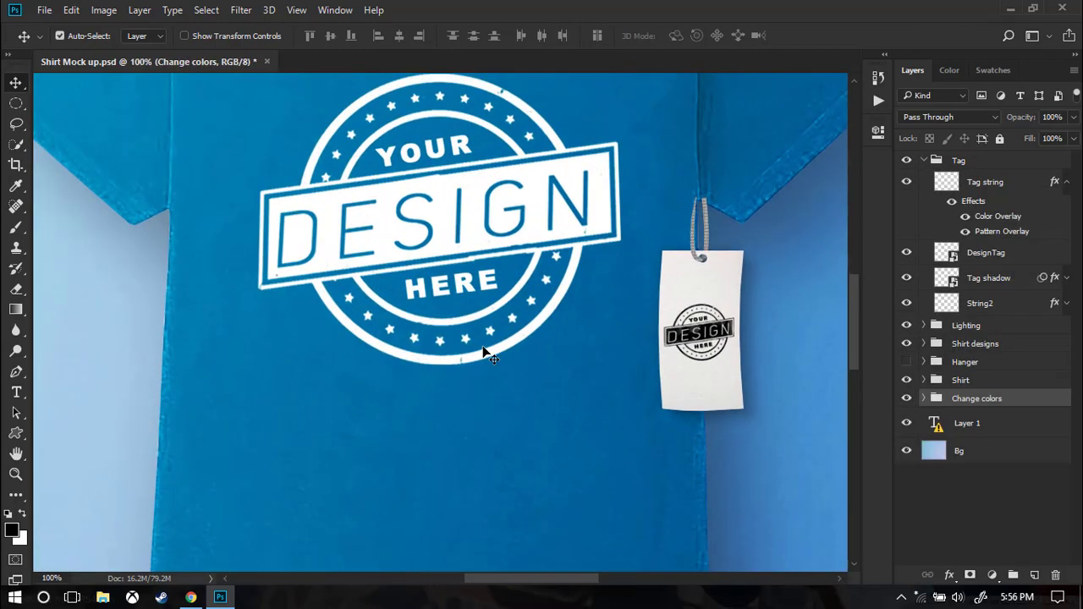
scroll(525, 381, "right", 5)
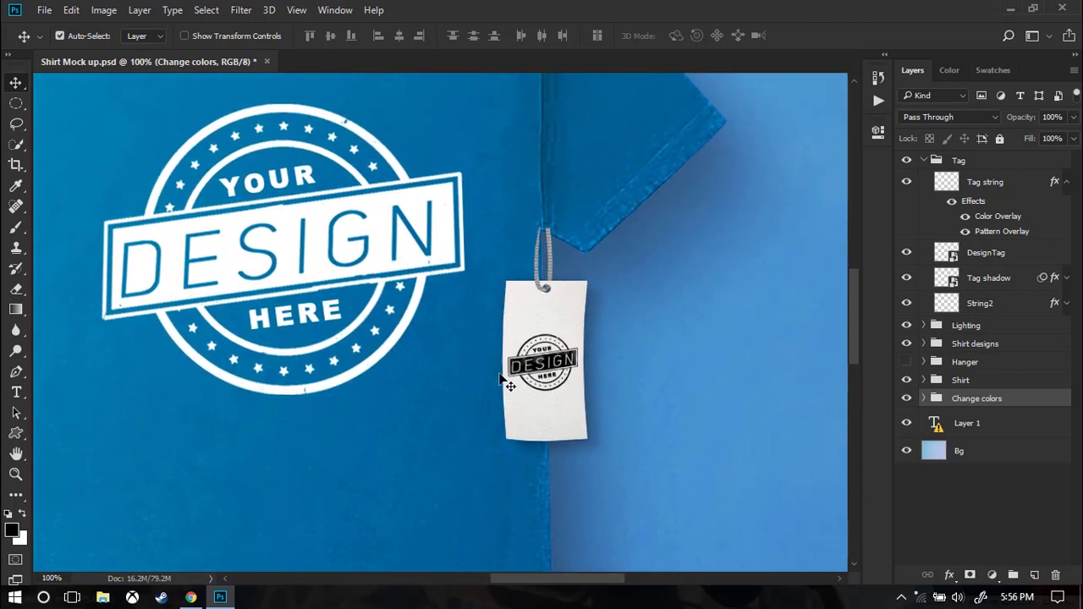
left_click(923, 161)
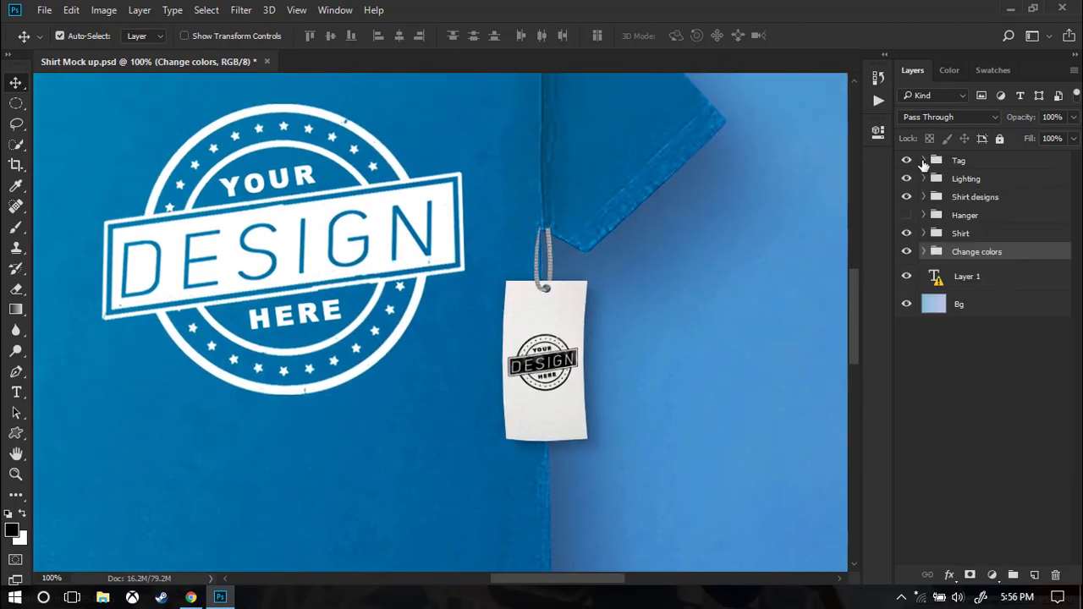
- Hide the Tag group and check the whole mockup without the hang tag
left_click(906, 160)
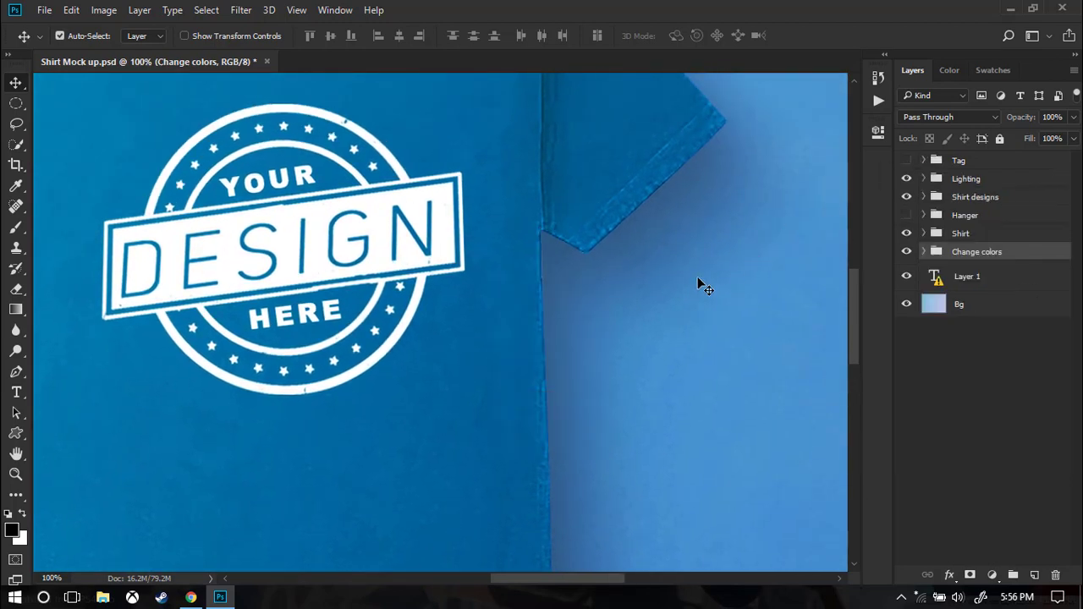
key("ctrl+minus")
key("ctrl+minus")
key("ctrl+minus")
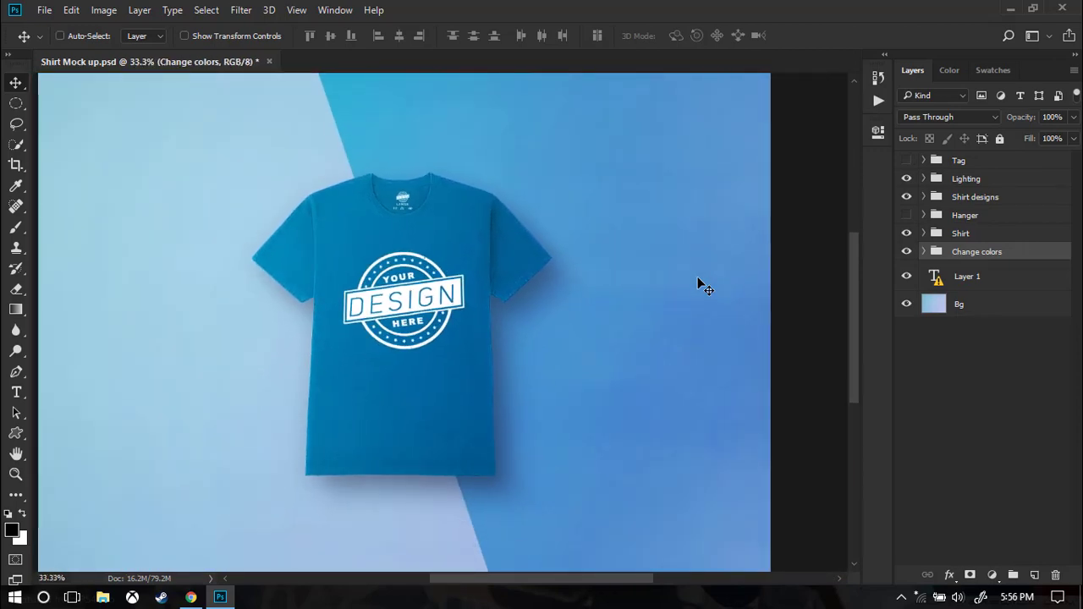
key("ctrl+minus")
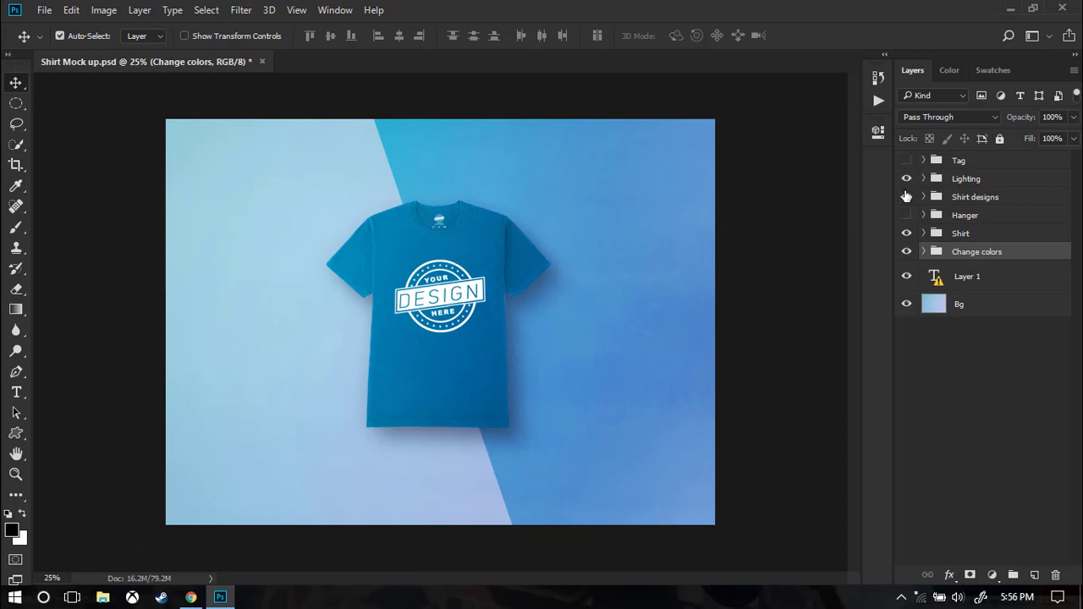
- Delete the Inside Design and Main design layers from the Shirt designs group
left_click(938, 200)
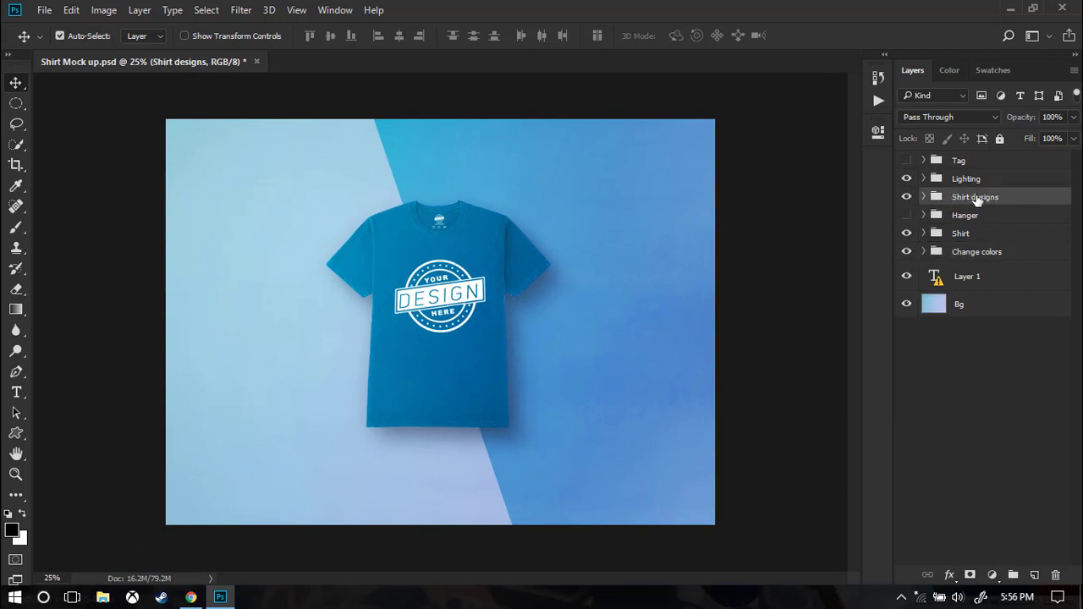
left_click(924, 196)
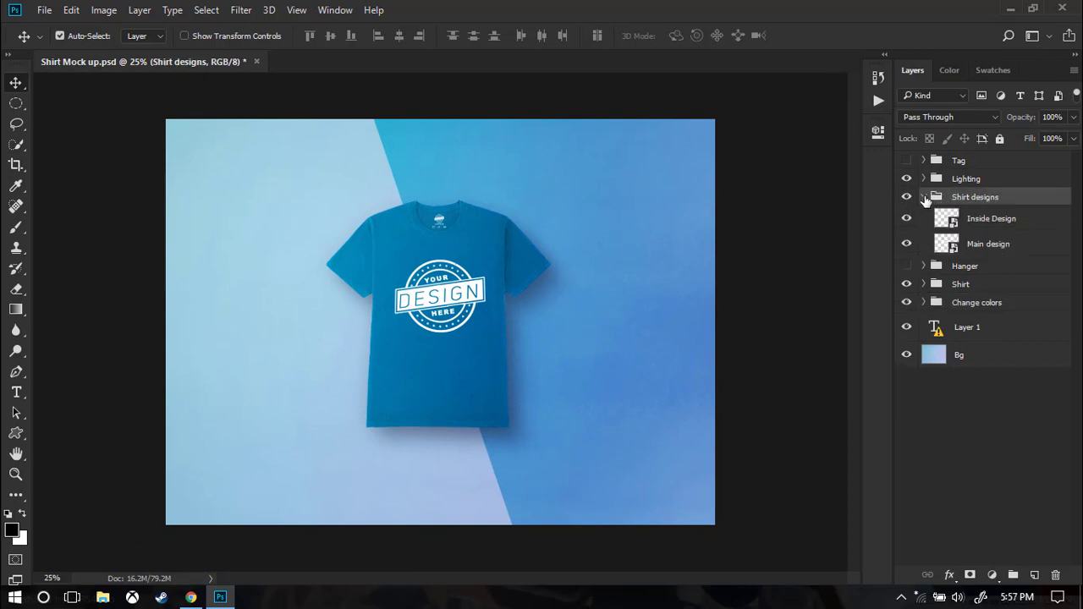
left_click(994, 245)
left_click(992, 222, "shift")
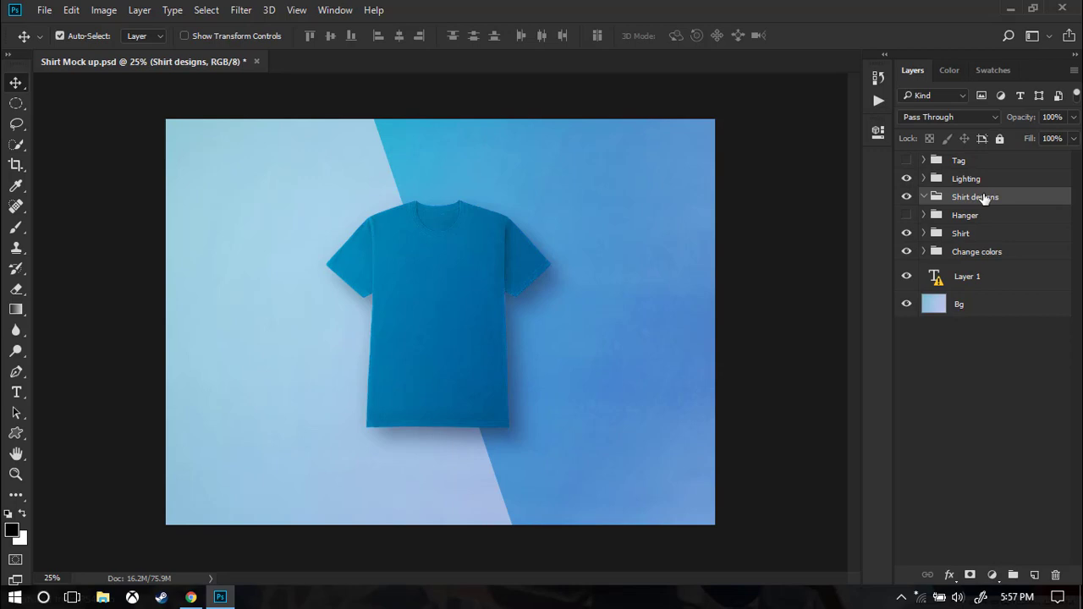
- Add the two-line text "ASSASSIN GHOST" on the shirt's front as a new layer in the Shirt designs group
key("t")
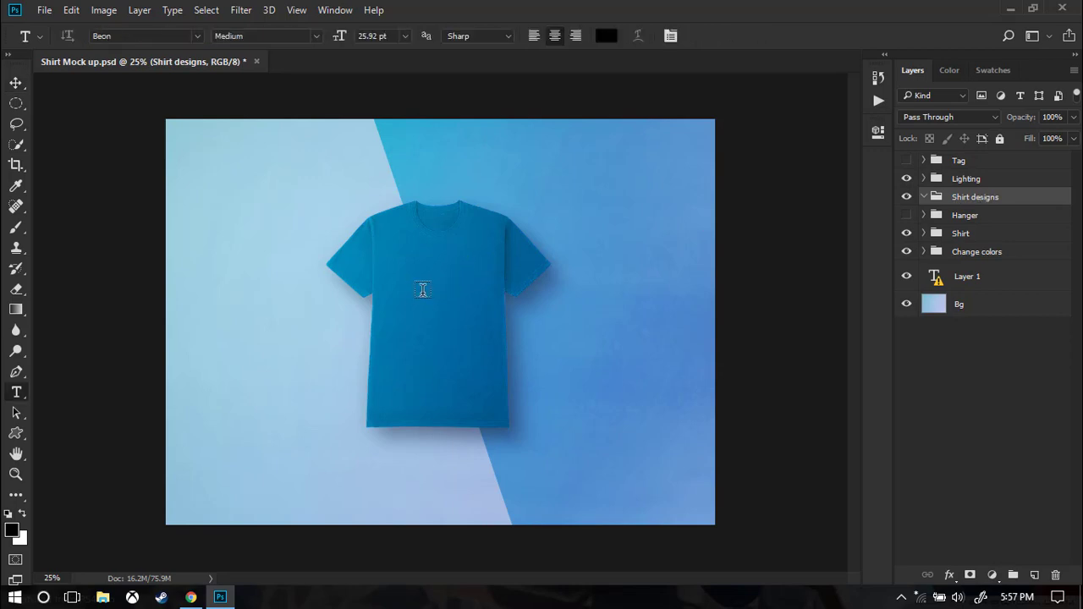
left_click(408, 291)
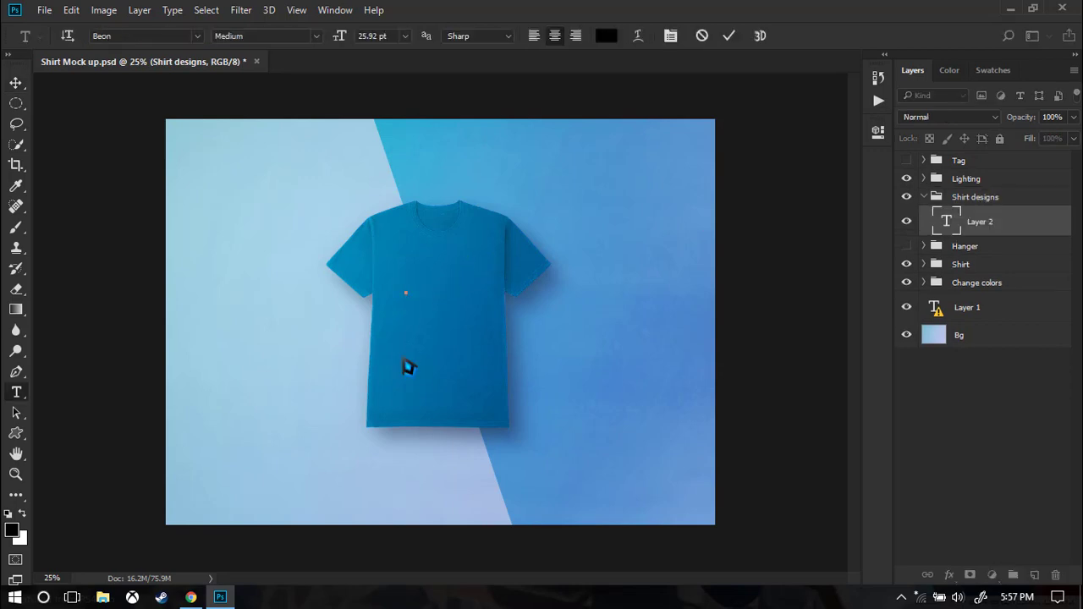
type("ASSASSIN")
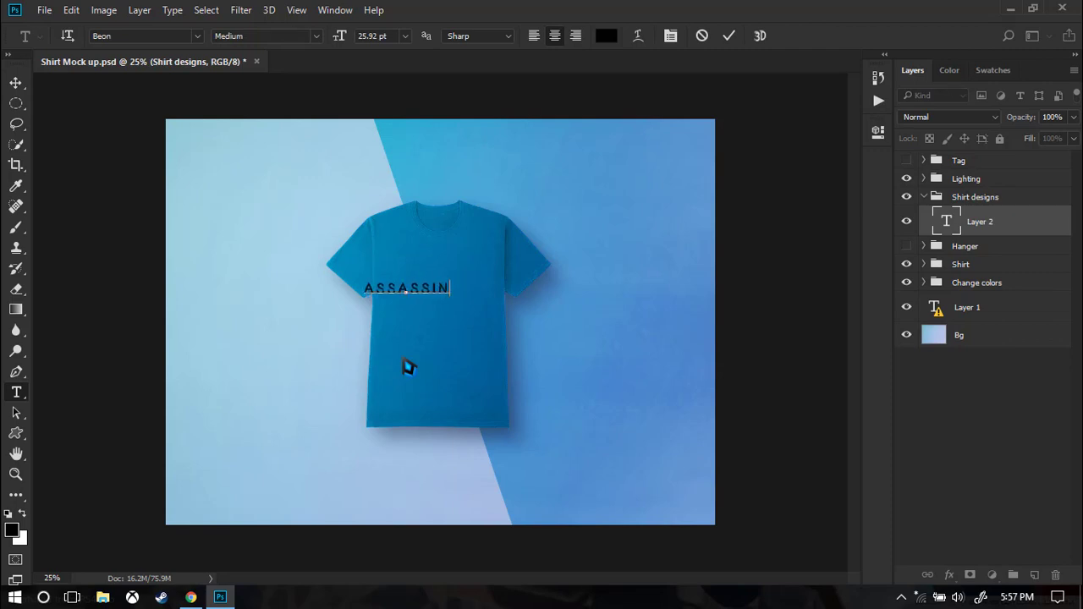
key("Return")
type("GHS")
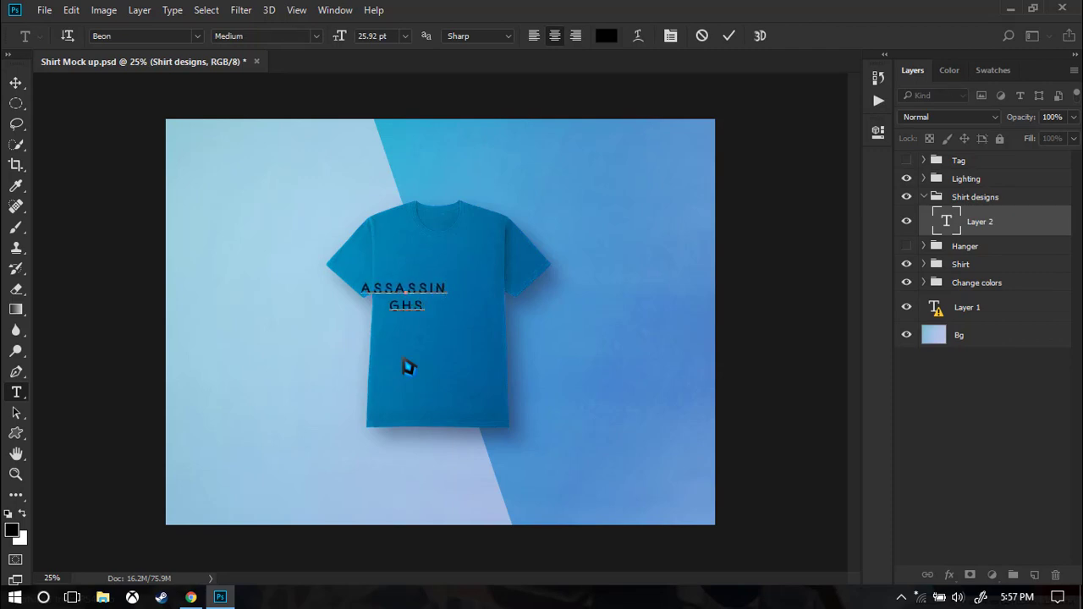
key("BackSpace")
type("OST")
- Set the colour of the whole ASSASSIN GHOST text to white (ffffff) and commit the text
key("ctrl+a")
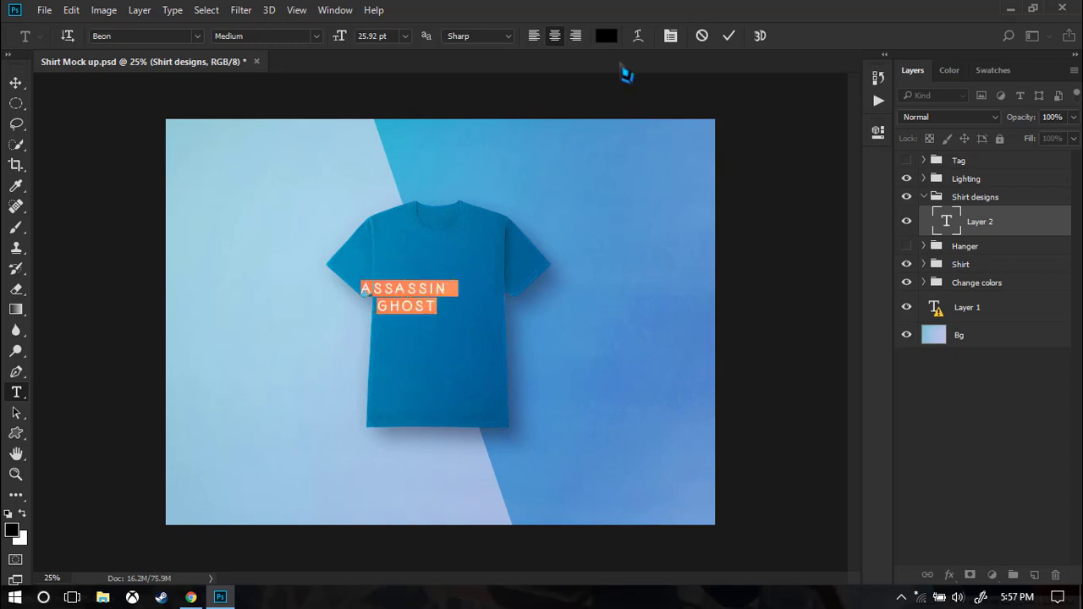
left_click(606, 35)
mouse_move(637, 152)
left_mouse_down()
mouse_move(612, 310)
mouse_move(595, 79)
left_mouse_up()
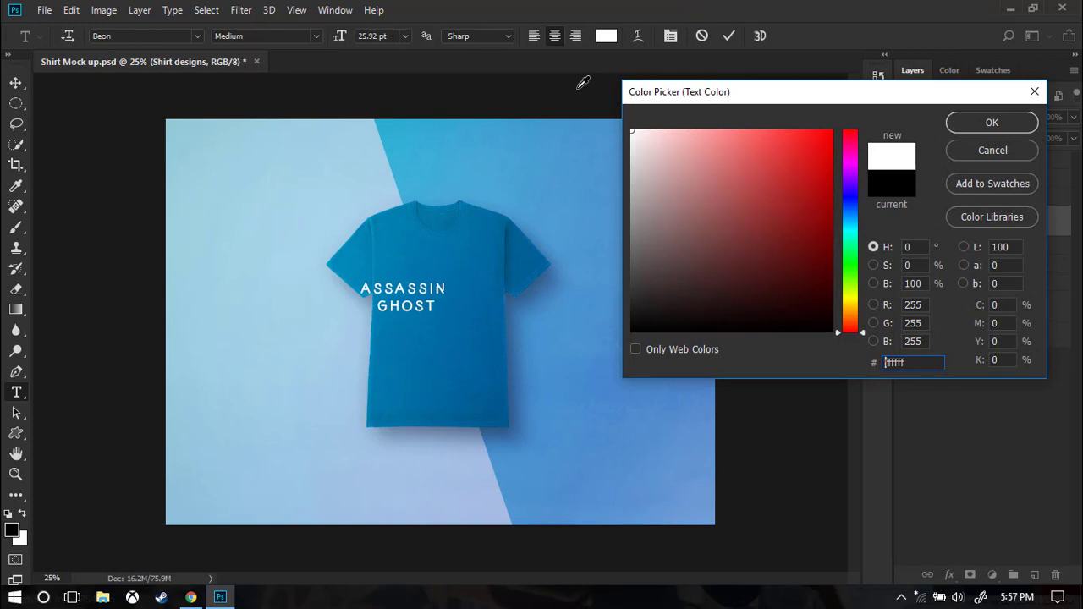
left_click(985, 126)
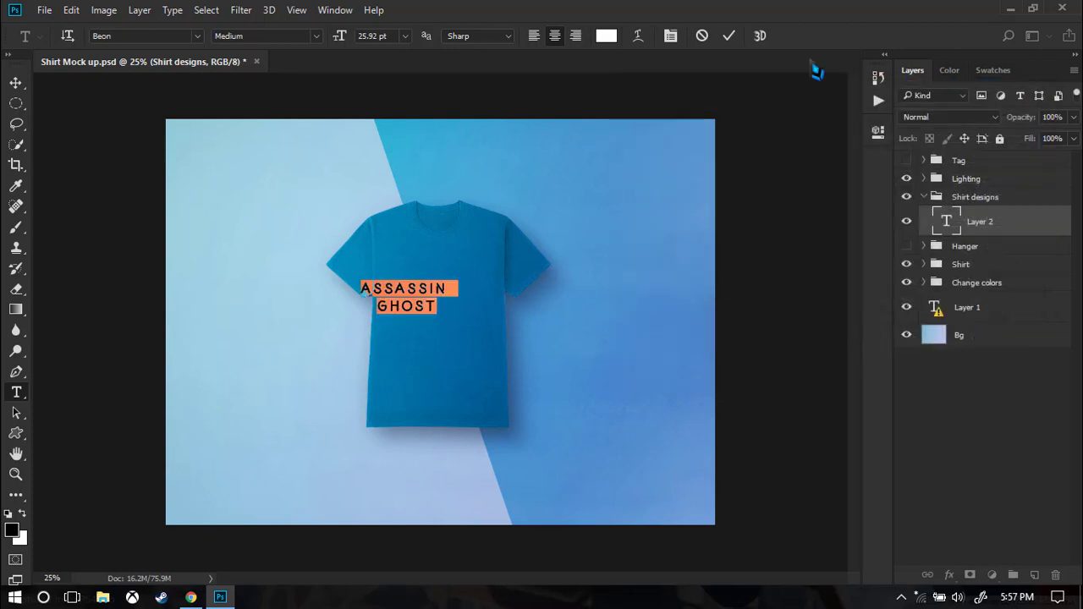
left_click(729, 37)
- Centre the ASSASSIN GHOST text horizontally on the shirt's upper chest, at about X 1386 px and Y 698 px
key("v")
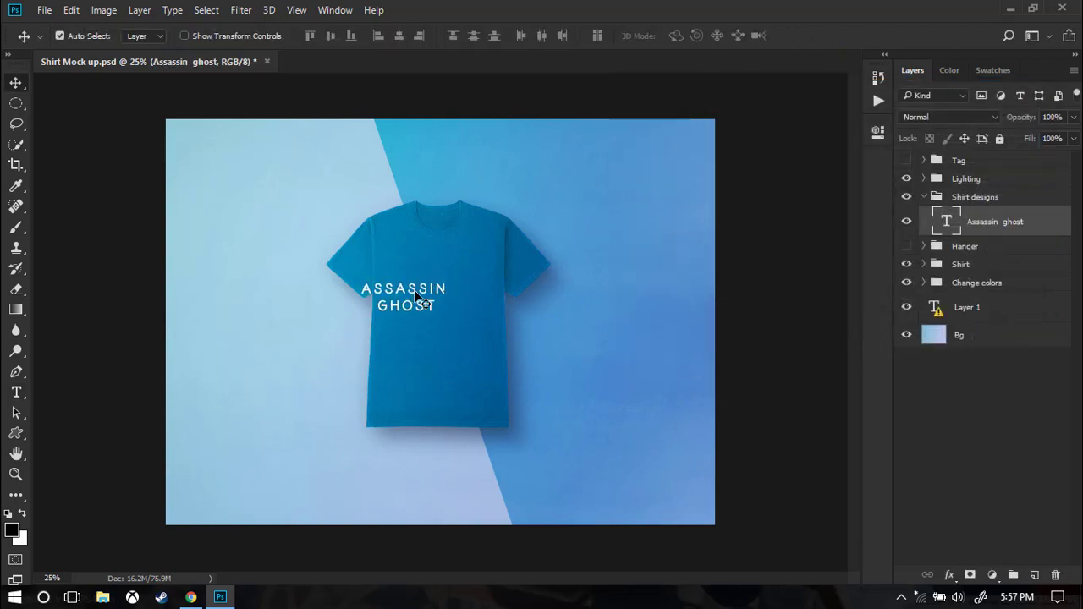
left_click_drag(415, 293, 437, 288)
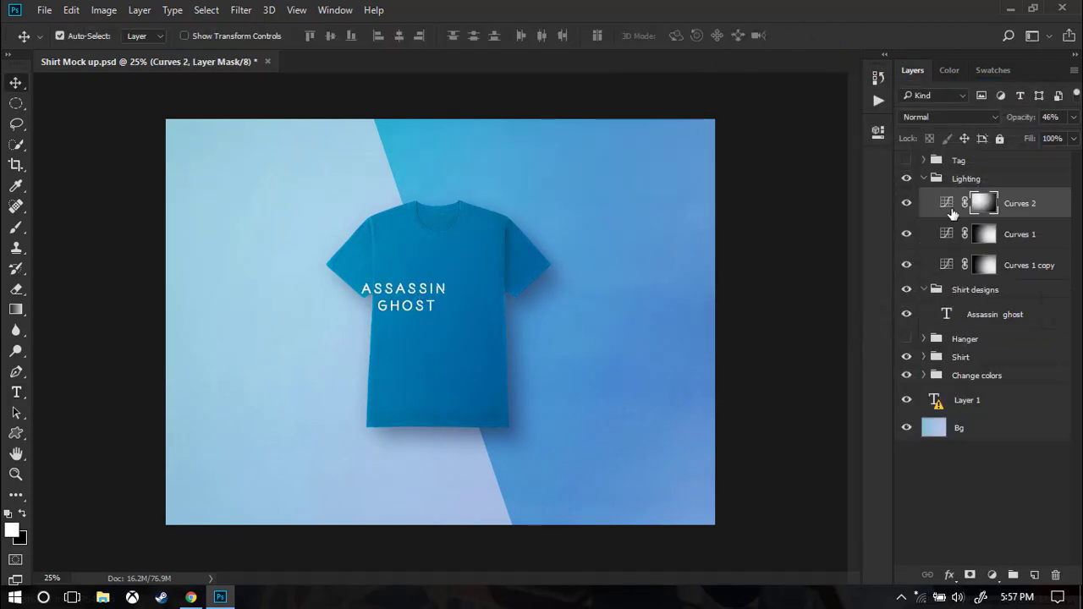
left_click(934, 325)
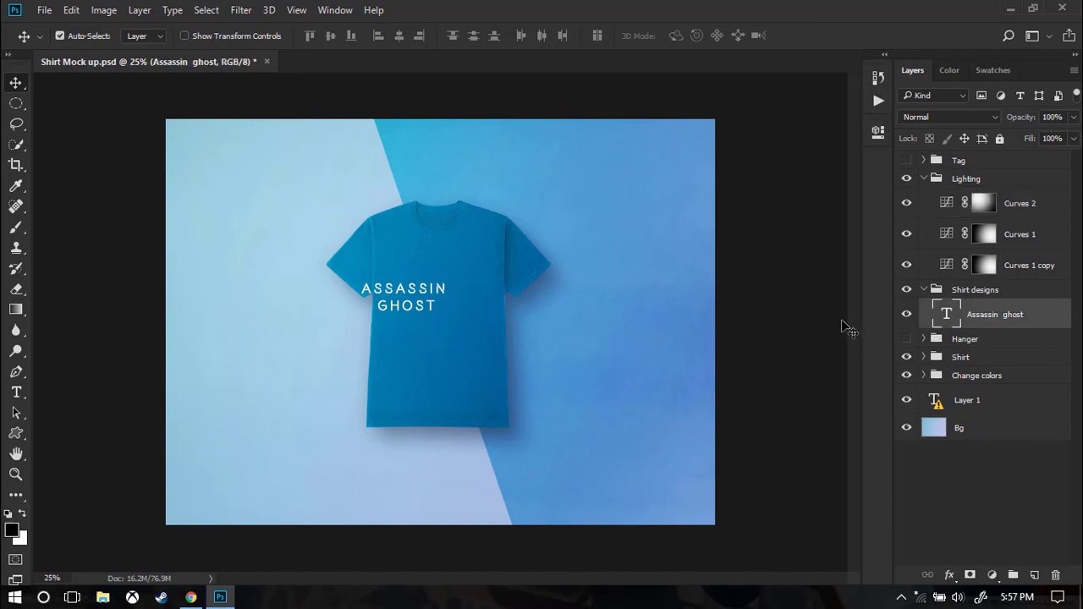
left_click_drag(438, 296, 441, 290)
left_click(960, 314)
key("ctrl+t")
left_click_drag(432, 305, 467, 266)
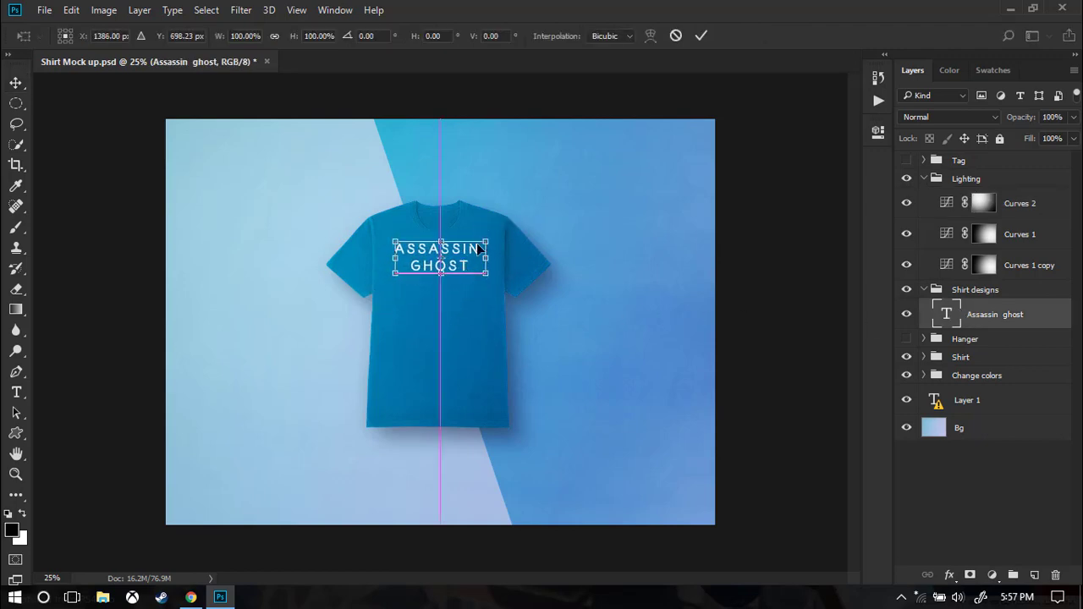
left_click(701, 36)
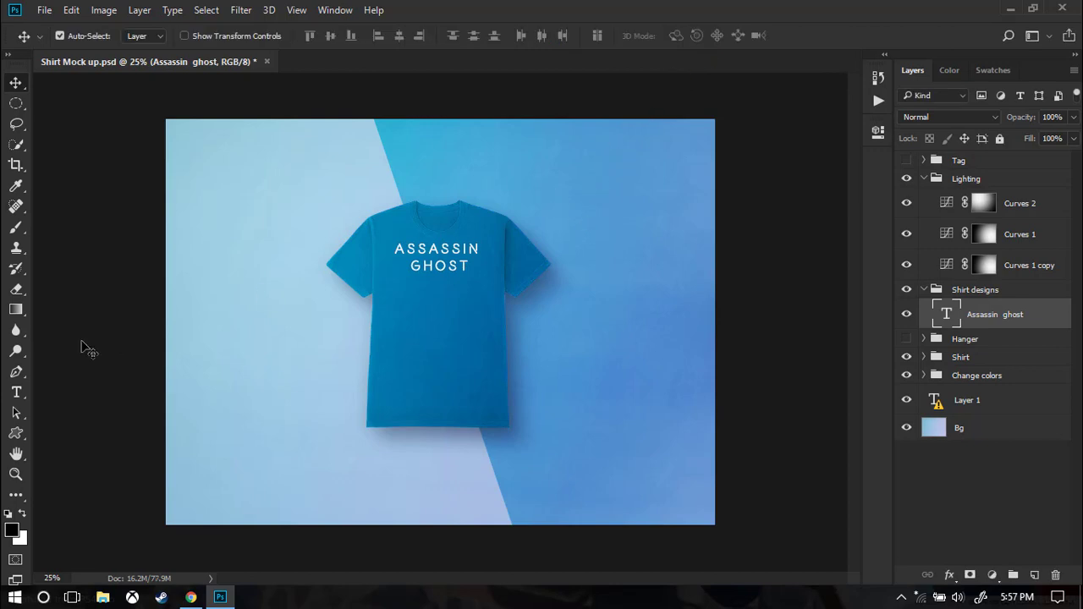
- Draw the dotted X custom shape, about 324 by 312 px, on the shirt's lower front and fill it with white
left_click(15, 432)
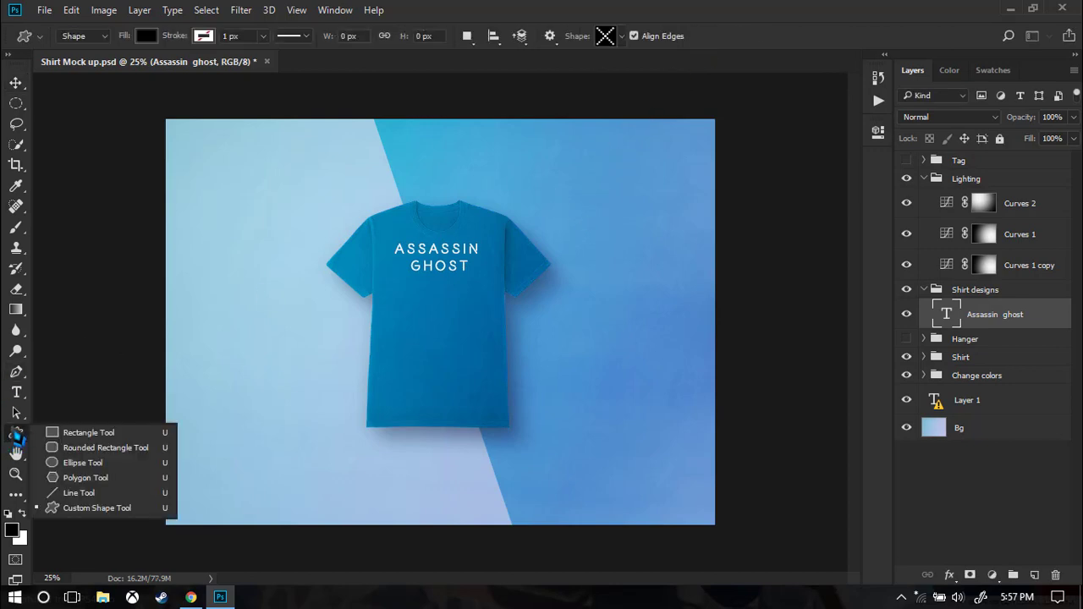
left_click(93, 511)
left_click_drag(414, 333, 479, 388)
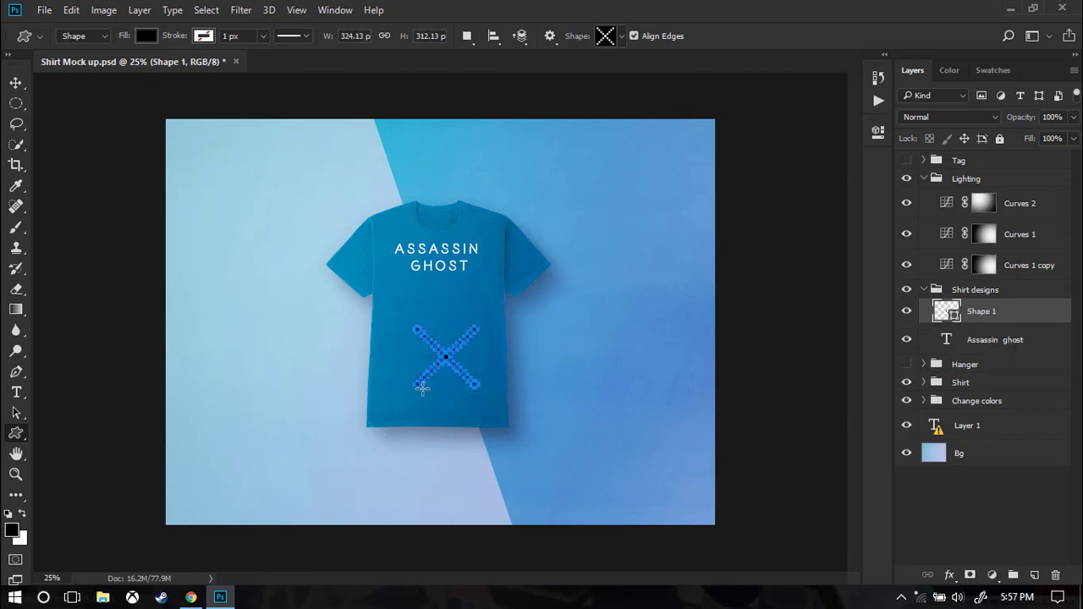
left_click(145, 36)
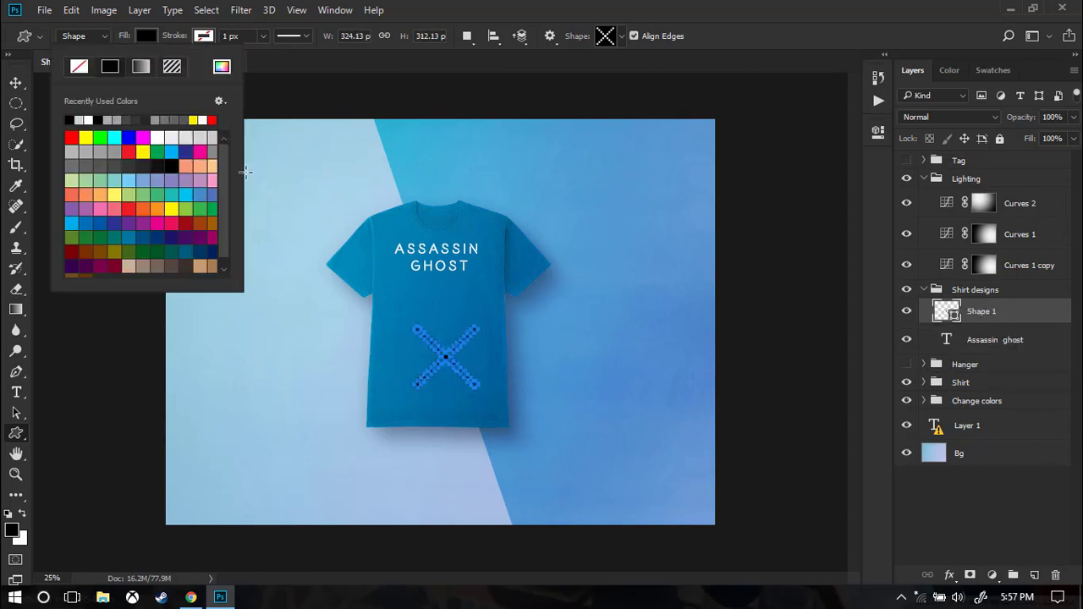
double_click(88, 119)
- Move the dotted X shape up and slightly left on the shirt, to about X 1398 px and Y 1112 px
key("v")
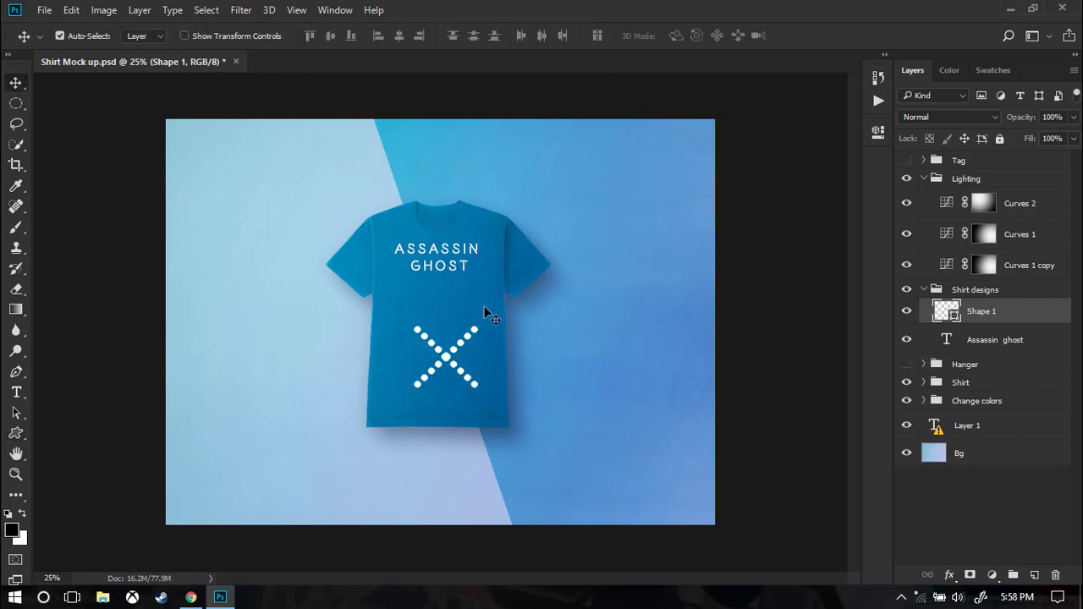
left_click_drag(445, 359, 446, 355)
key("ctrl+z")
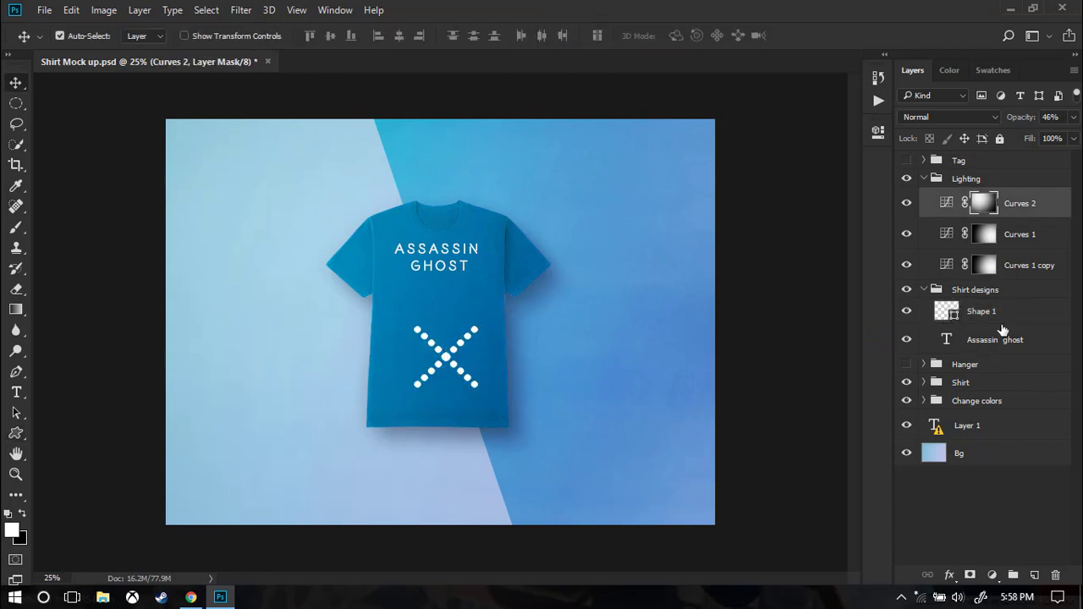
left_click(1001, 321)
key("ctrl+t")
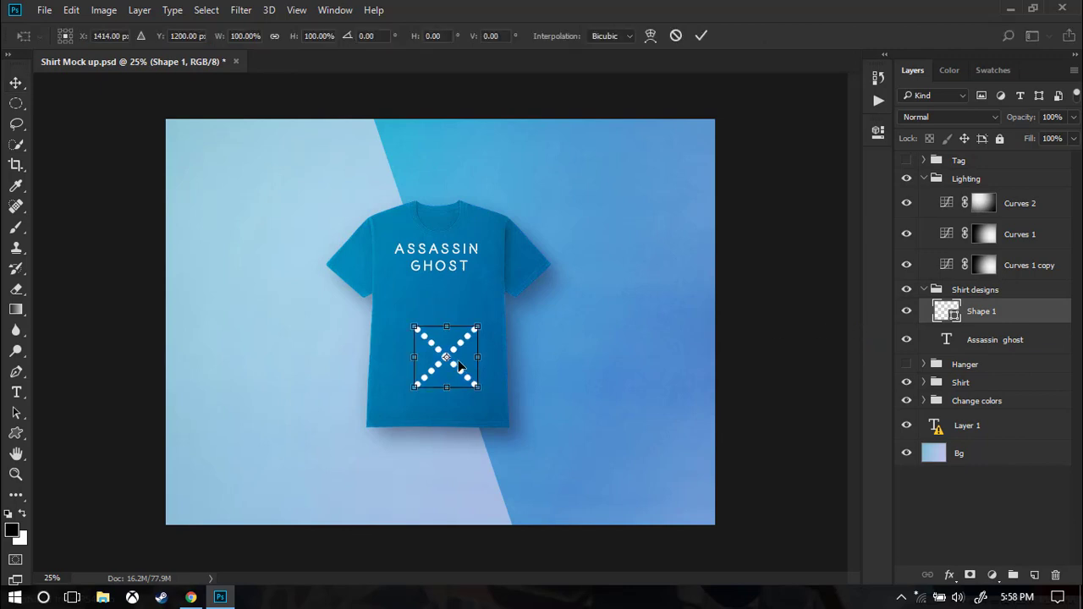
mouse_move(450, 362)
left_mouse_down()
mouse_move(446, 349)
mouse_move(458, 359)
left_mouse_up()
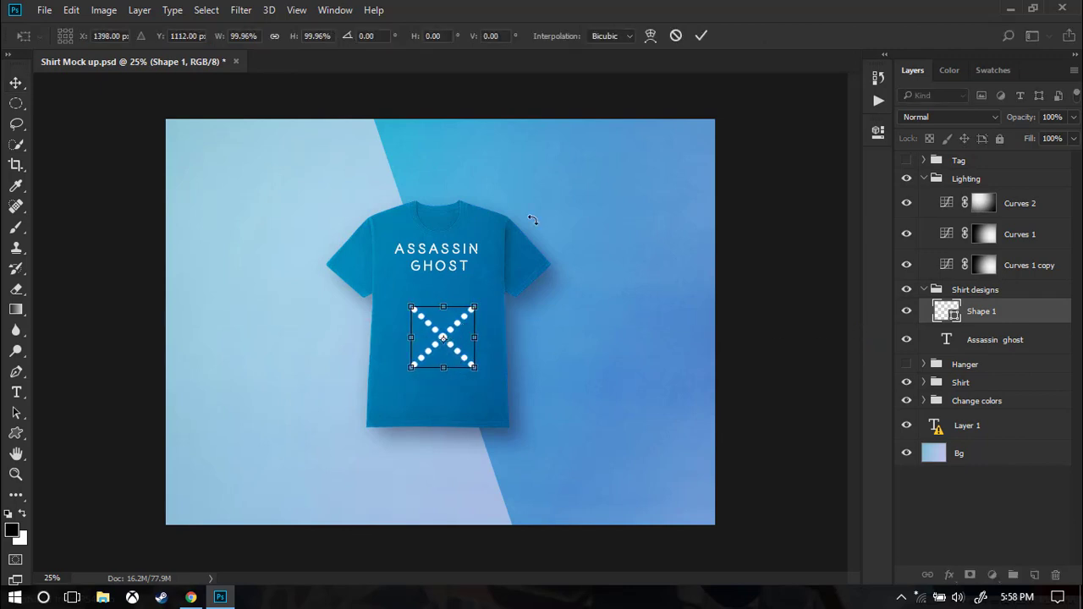
left_click(701, 36)
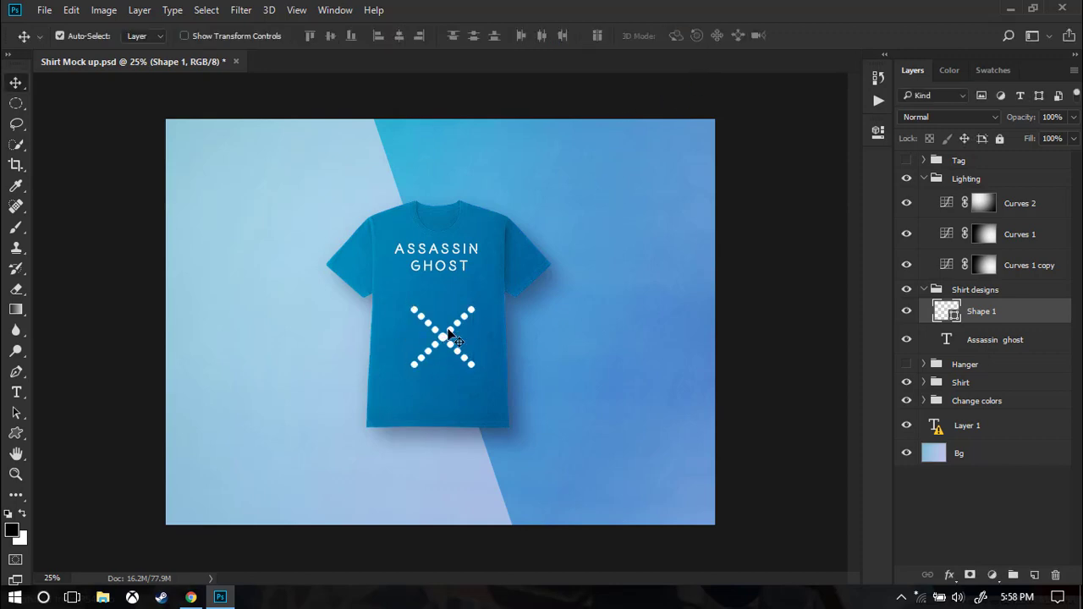
- Collapse the Lighting group and lock it completely so its curves layers cannot be picked on the canvas
mouse_move(447, 341)
left_mouse_down()
mouse_move(428, 336)
mouse_move(441, 341)
left_mouse_up()
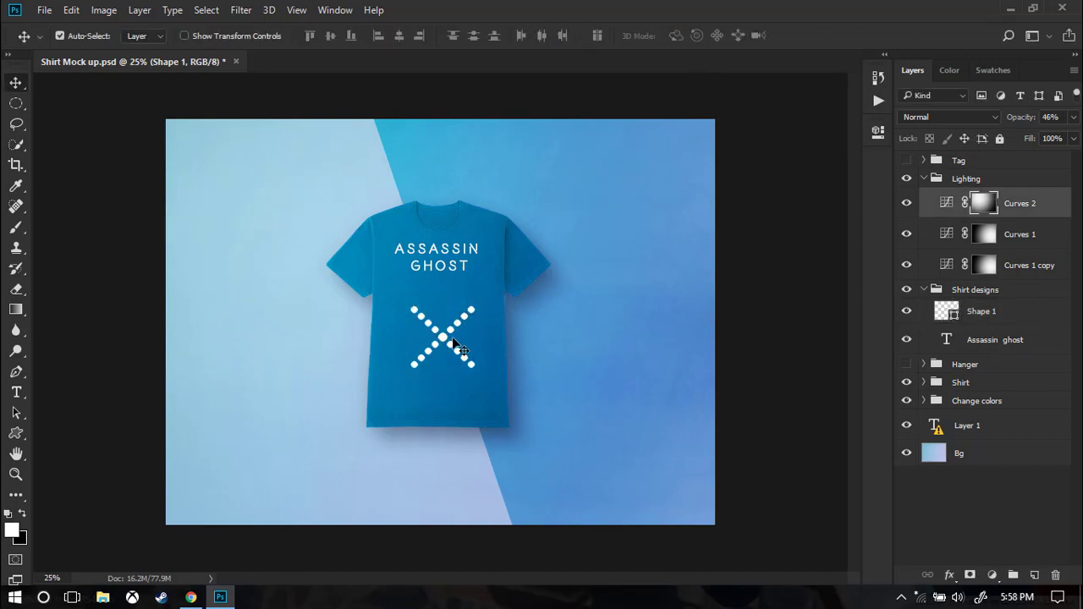
left_click(923, 179)
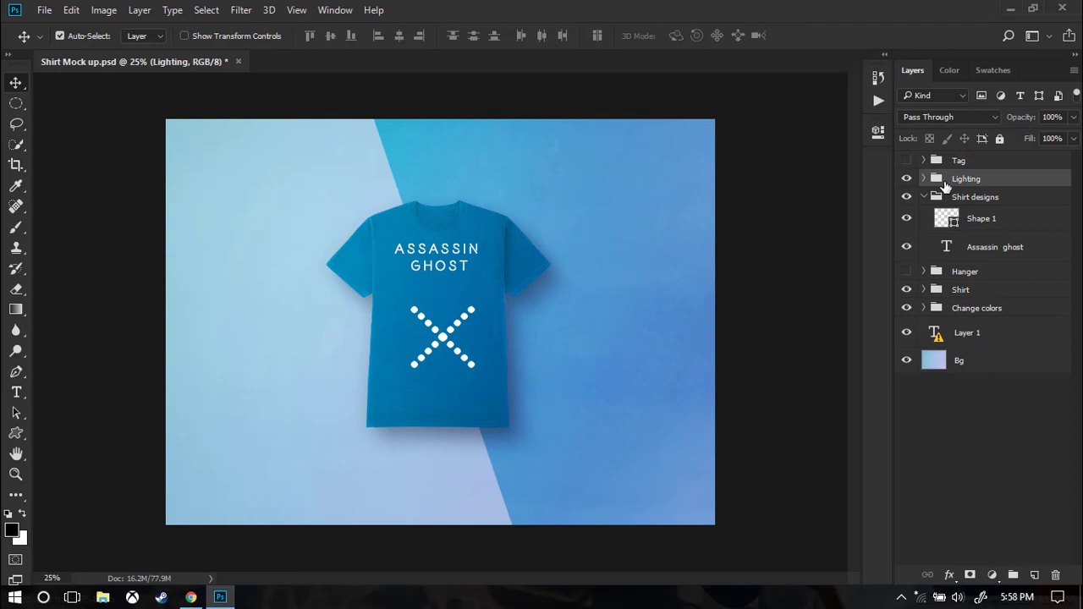
left_click(999, 138)
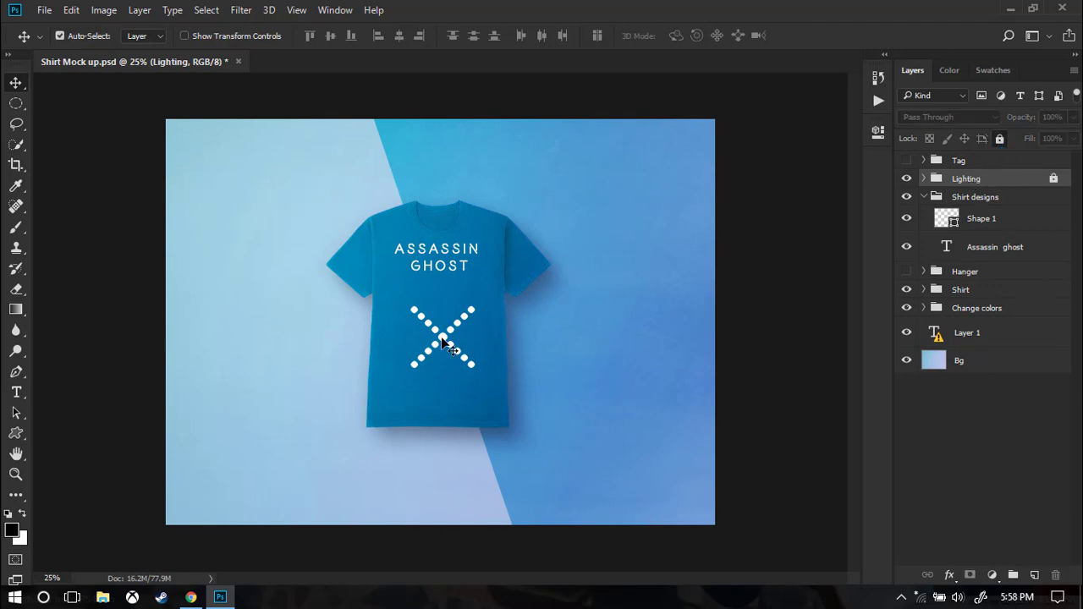
- Centre the dotted X on the shirt with the ASSASSIN GHOST text lowered to just above it, and collapse the Shirt designs group
mouse_move(447, 346)
left_mouse_down()
mouse_move(448, 332)
mouse_move(440, 355)
mouse_move(439, 341)
left_mouse_up()
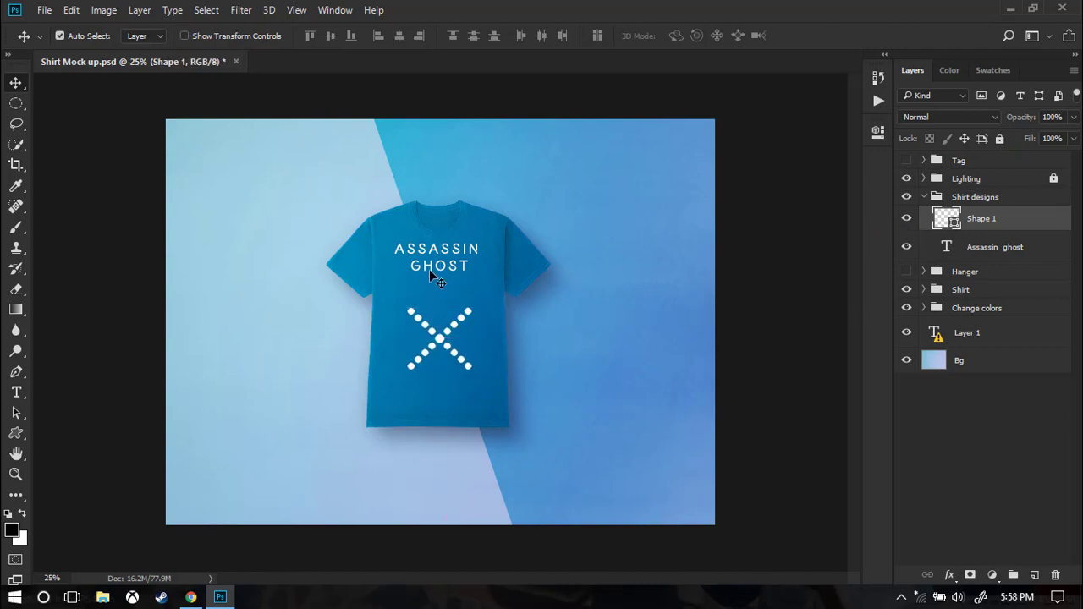
left_click_drag(432, 272, 431, 292)
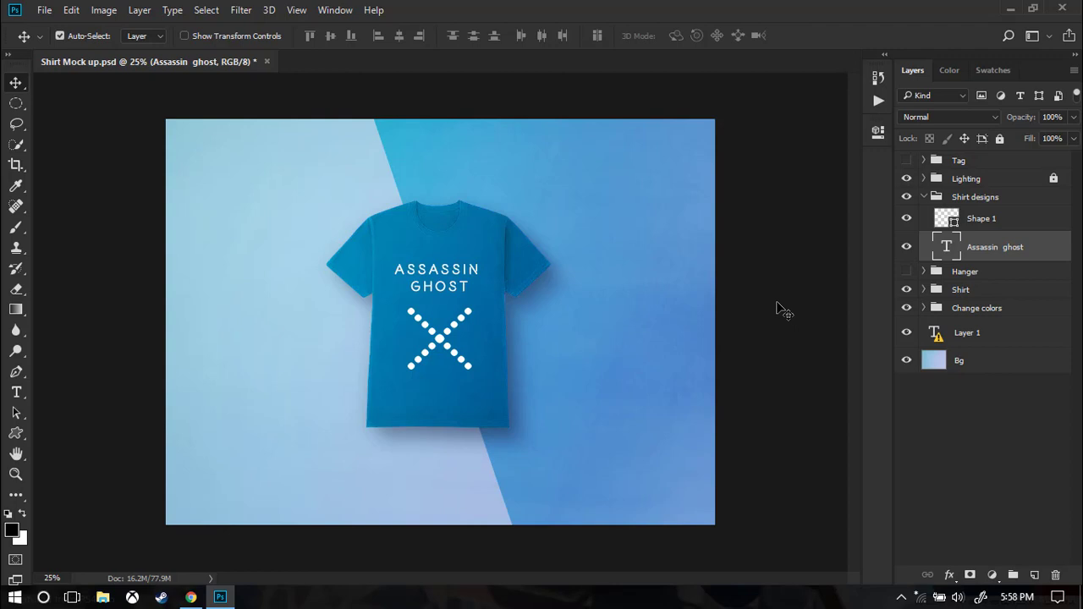
left_click(924, 196)
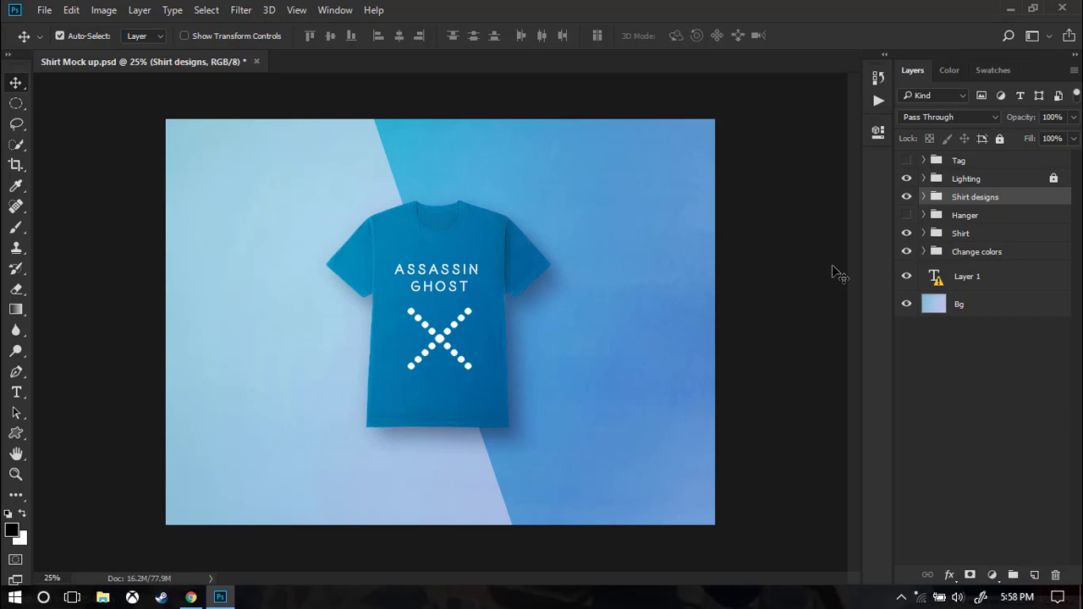
- Minimise the mockup window and switch to the Assassin Ghost YouTube channel page in Chrome
left_click(1010, 9)
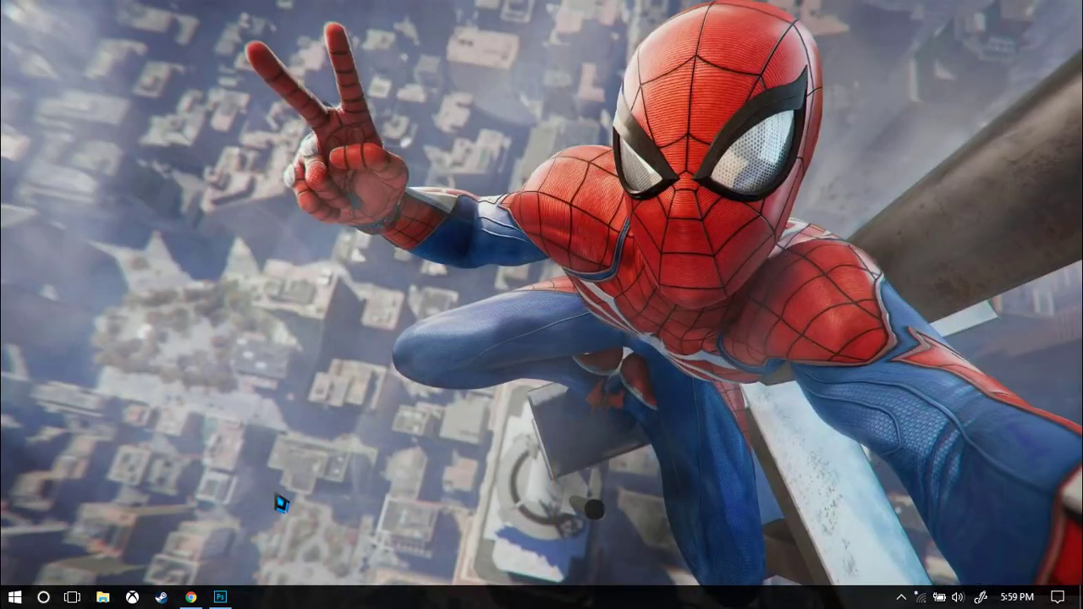
left_click(192, 598)
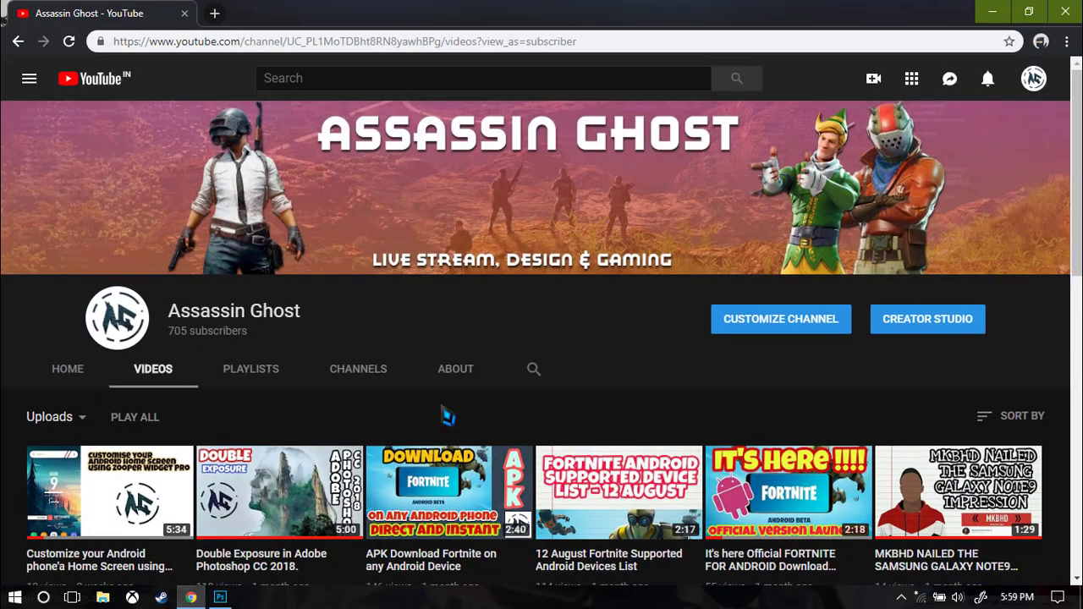